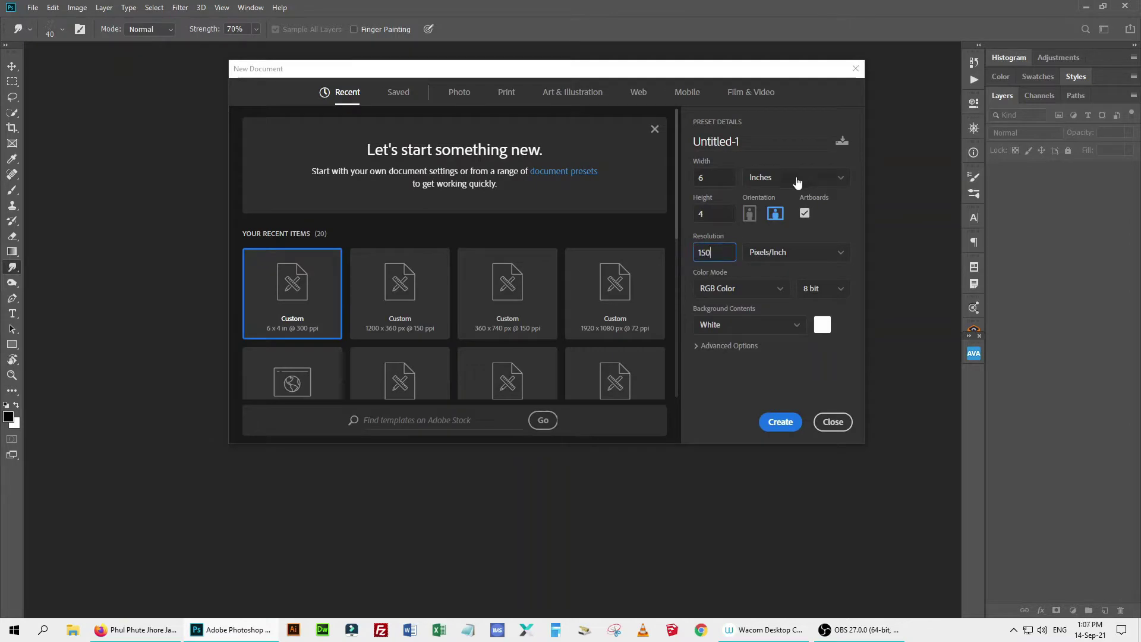
Confirm the new document with a White background at 150 Pixels/Inch.
click(778, 425)
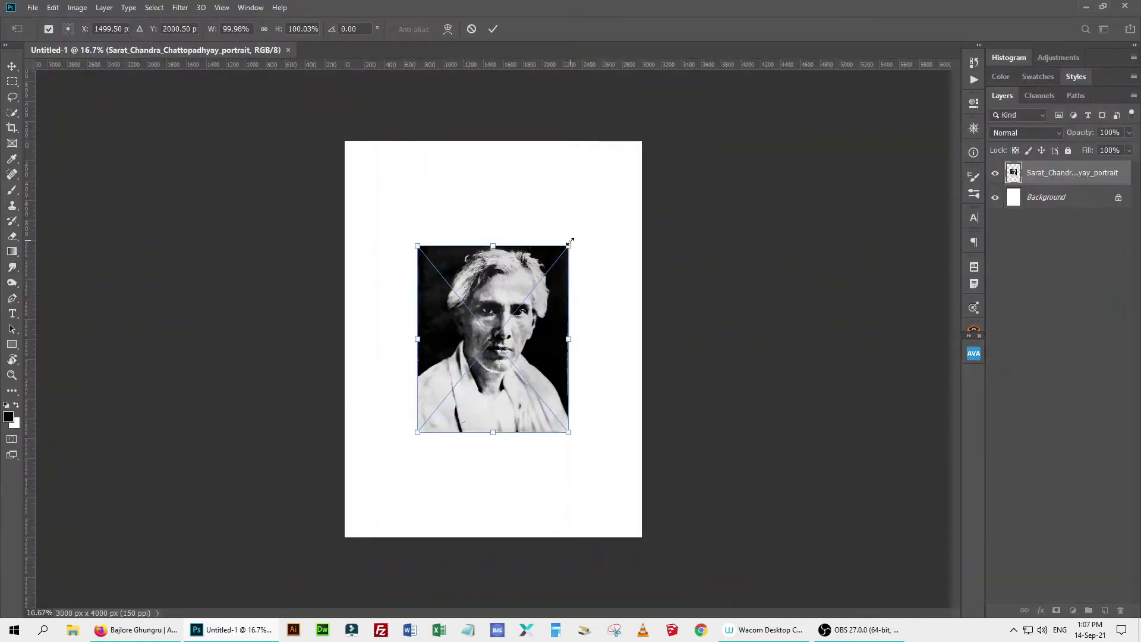
Place the portrait photo embedded and scale it up to fit the canvas width.
mouse_move(570, 237)
mouse_down()
mouse_move(633, 148)
mouse_move(641, 155)
mouse_up()
click(492, 29)
key(ctrl+t)
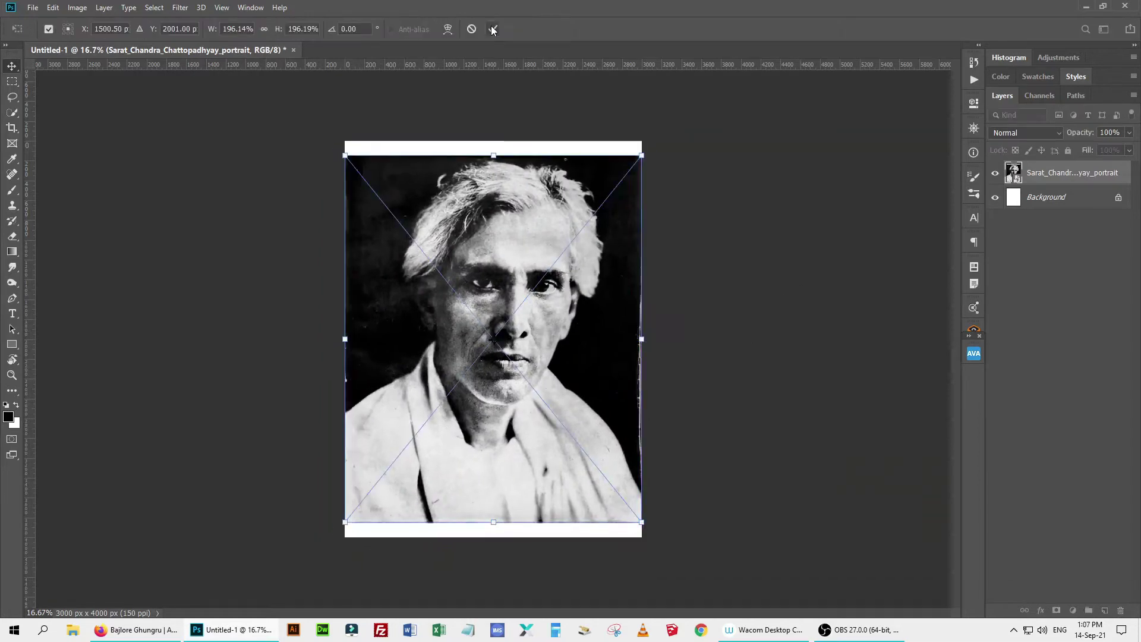
click(493, 29)
scroll(492, 338, up, 5)
scroll(491, 338, down, 2)
Sharpen the portrait with Unsharp Mask, adjusting its amount and radius.
key(ctrl+alt+f)
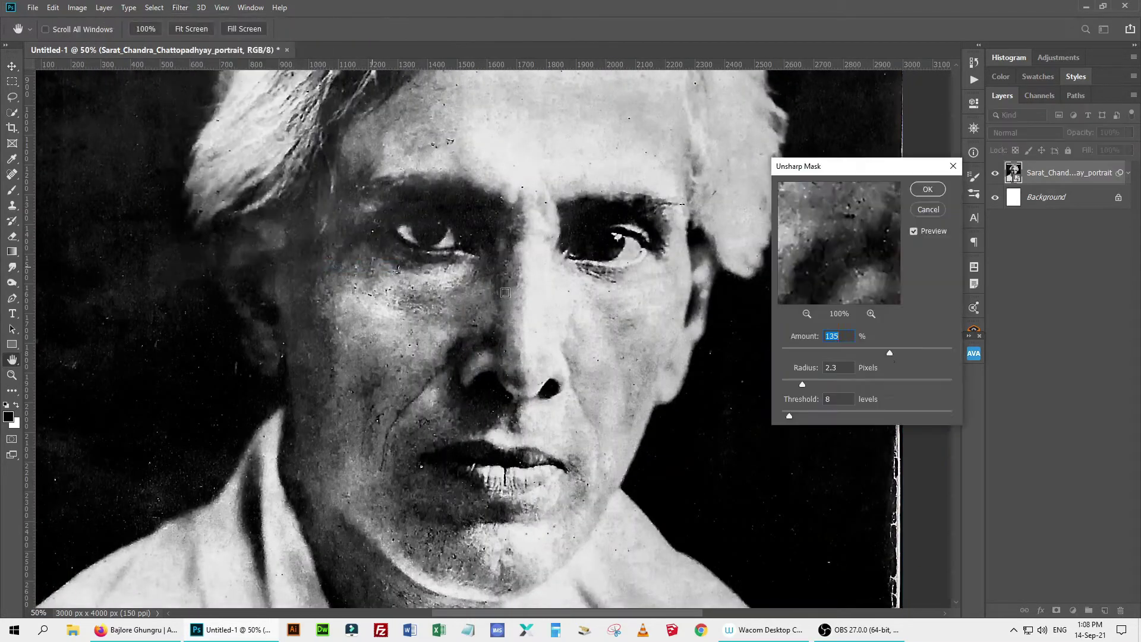
drag(782, 352, 951, 352)
mouse_move(815, 383)
mouse_down()
mouse_move(796, 384)
mouse_move(881, 356)
mouse_up()
key(Return)
key(v)
Add a High Pass copy at radius 2.7, blended in Linear Light.
key(ctrl+j)
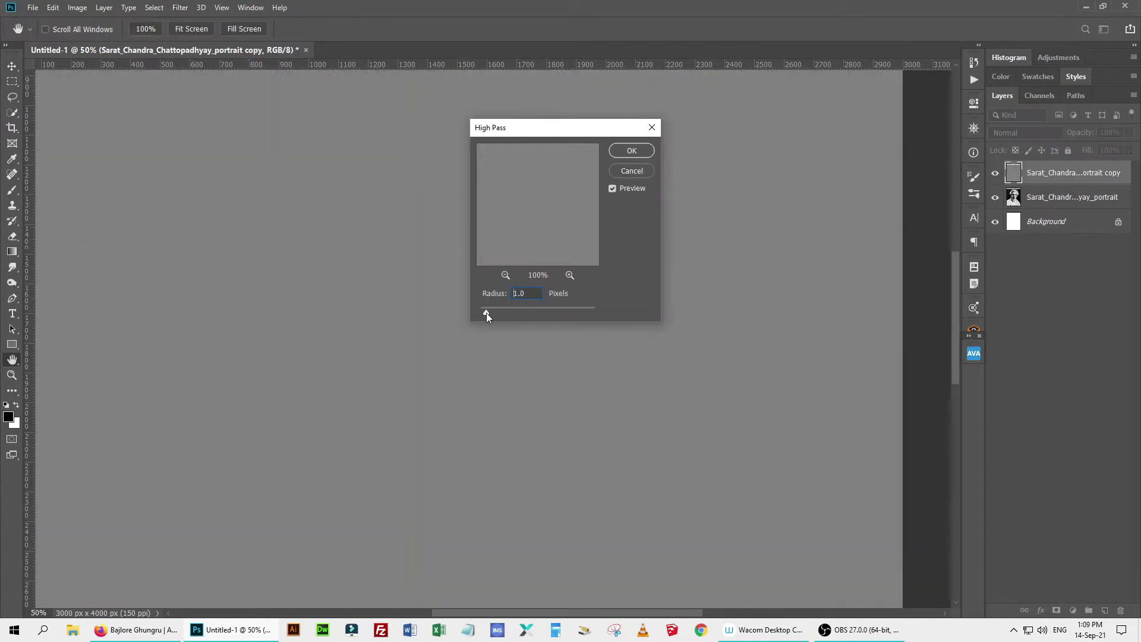
drag(486, 313, 496, 312)
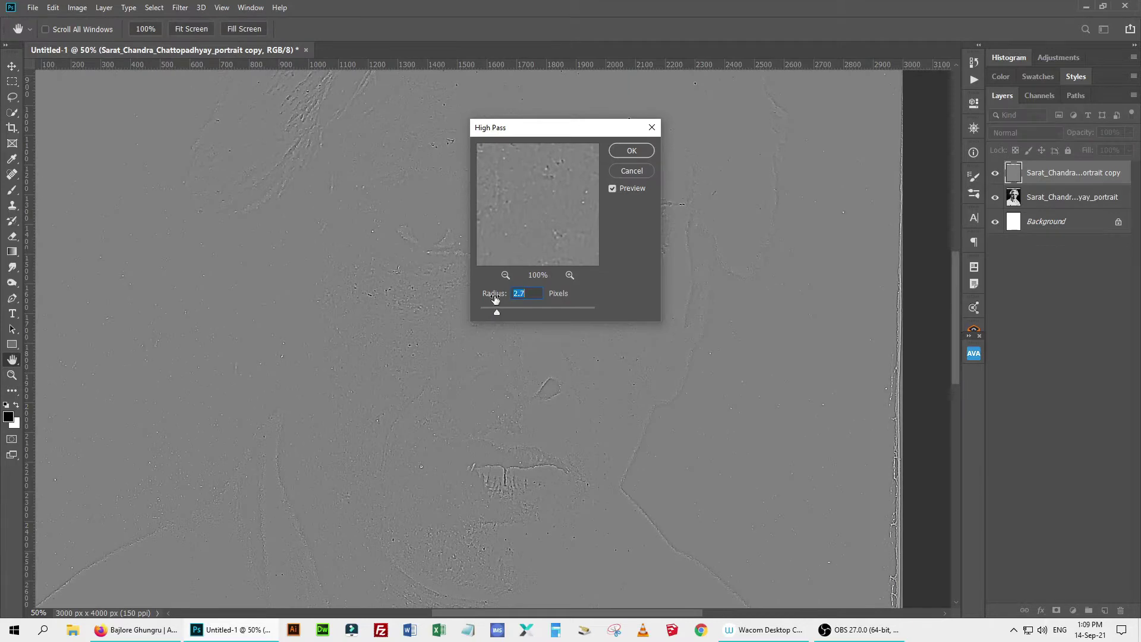
click(631, 151)
click(1025, 132)
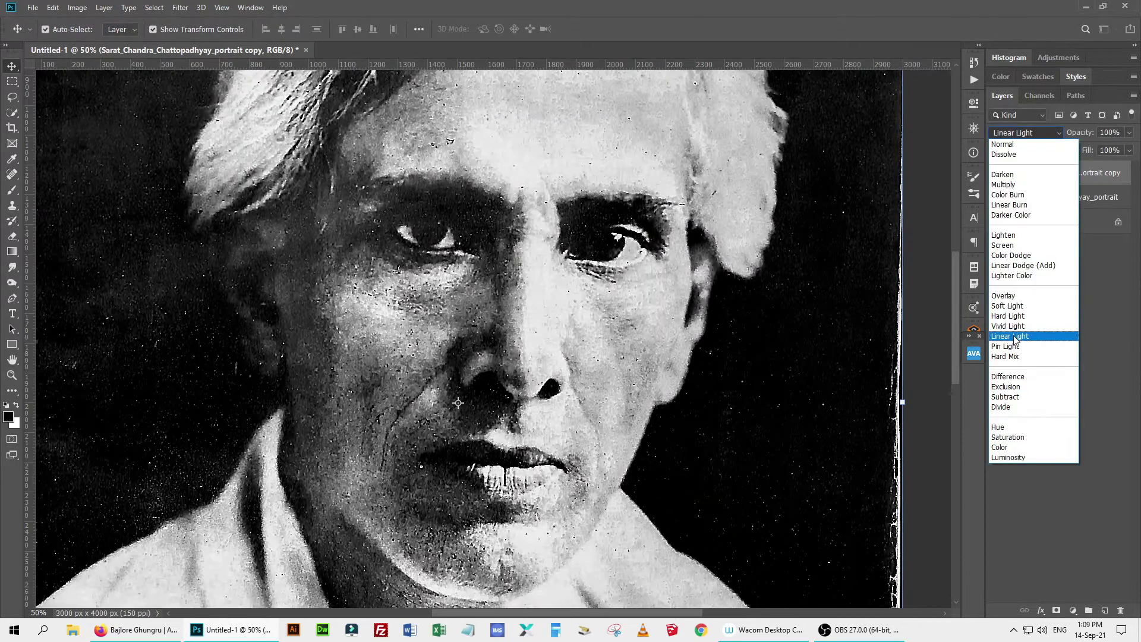
click(1015, 336)
Merge all visible layers into Layer 1, then group and hide the original portrait layers.
key(ctrl+j)
key(ctrl+alt+shift+e)
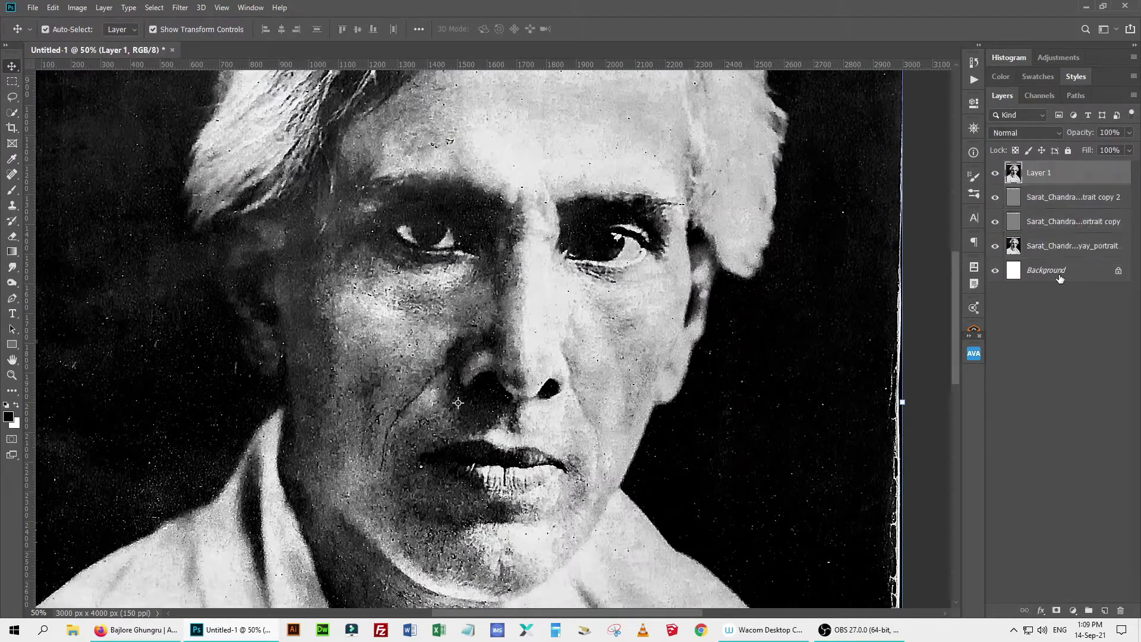
click(1059, 197)
shift+click(1058, 245)
key(ctrl+g)
click(994, 192)
click(1046, 172)
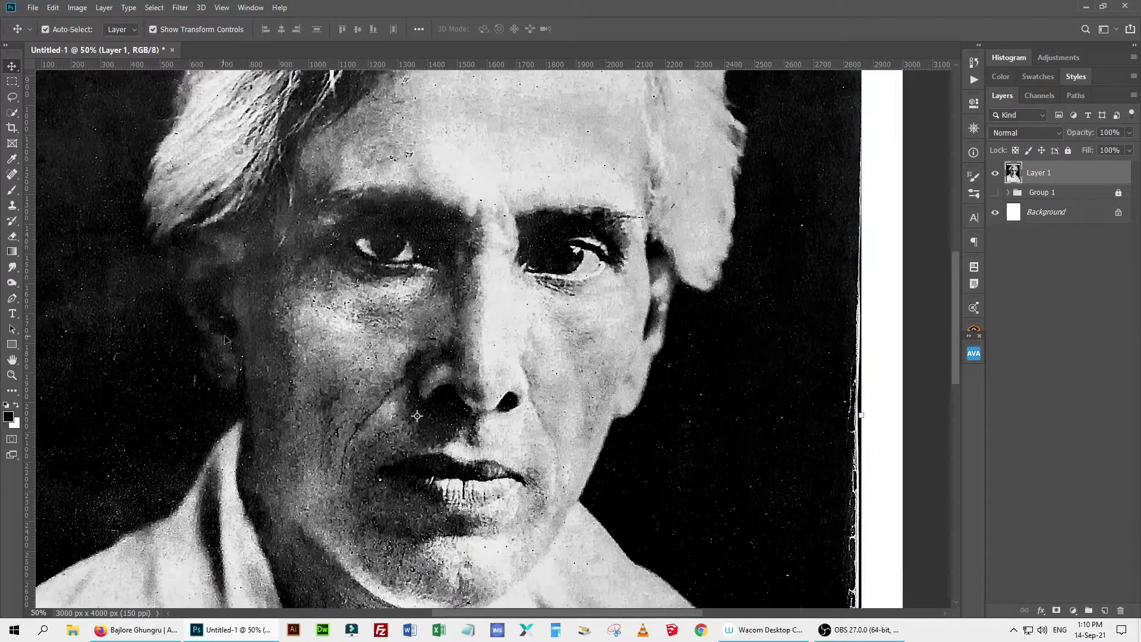
Enter Quick Mask and paint around the head with a soft 175 px brush.
key(q)
key(b)
right_click(382, 292)
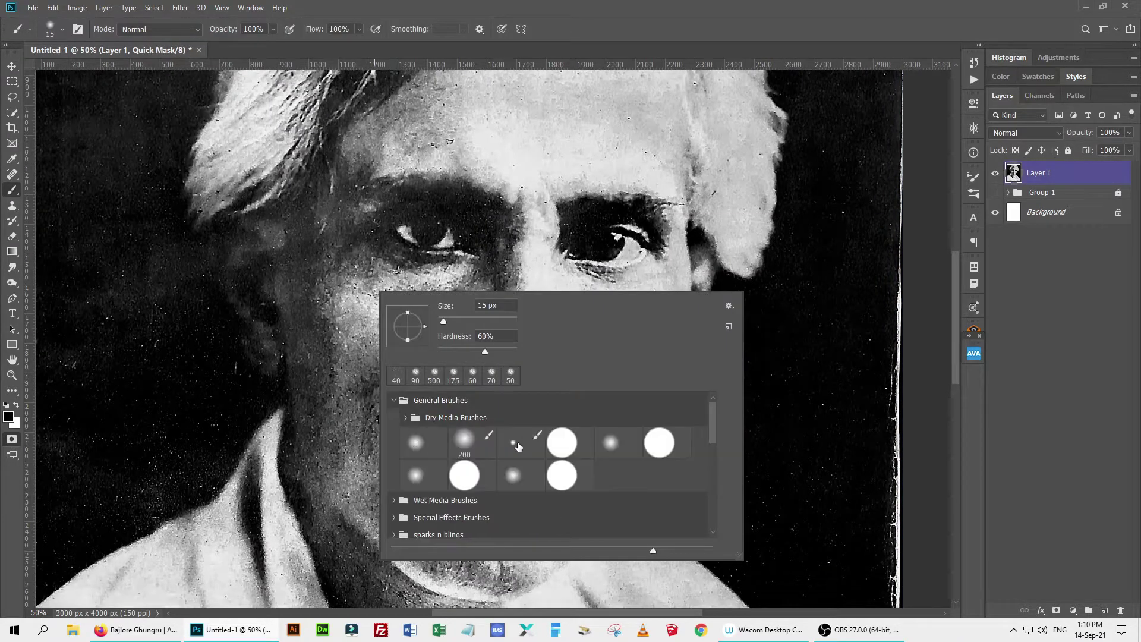
double_click(518, 446)
scroll(416, 267, up, 5)
mouse_move(653, 225)
mouse_down()
mouse_move(256, 493)
mouse_move(409, 244)
mouse_move(488, 368)
mouse_up()
Finish the Quick Mask loop with a larger brush and convert it to a selection.
key(ctrl+0)
mouse_move(440, 280)
mouse_down()
mouse_move(380, 416)
mouse_move(650, 559)
mouse_move(595, 273)
mouse_move(570, 416)
mouse_up()
key(bracketright)
key(bracketright)
key(bracketright)
drag(333, 368, 629, 535)
key(q)
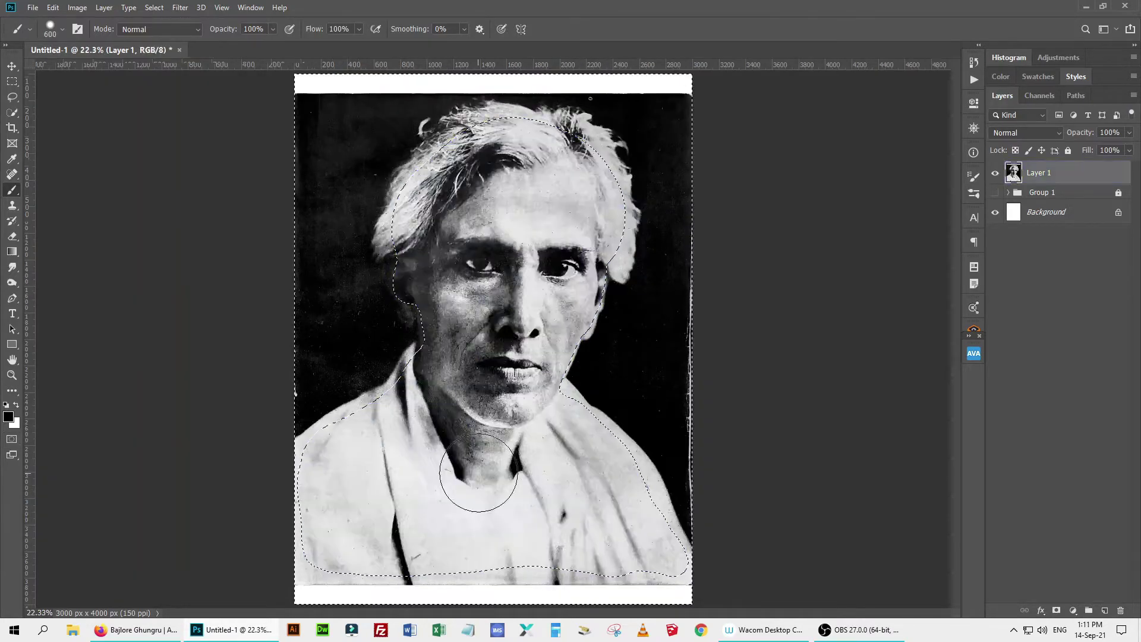
Trace a Lasso selection down the left side of the face, temple and hair.
click(154, 7)
key(Escape)
key(l)
scroll(458, 298, up, 5)
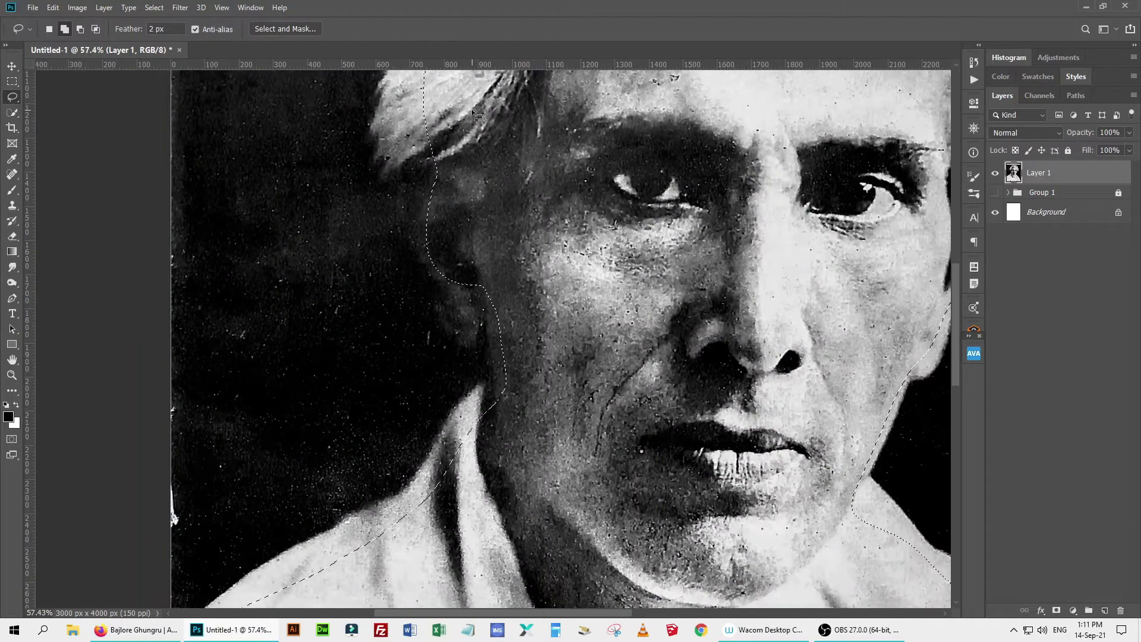
drag(473, 110, 421, 275)
scroll(451, 423, up, 5)
drag(451, 423, 328, 432)
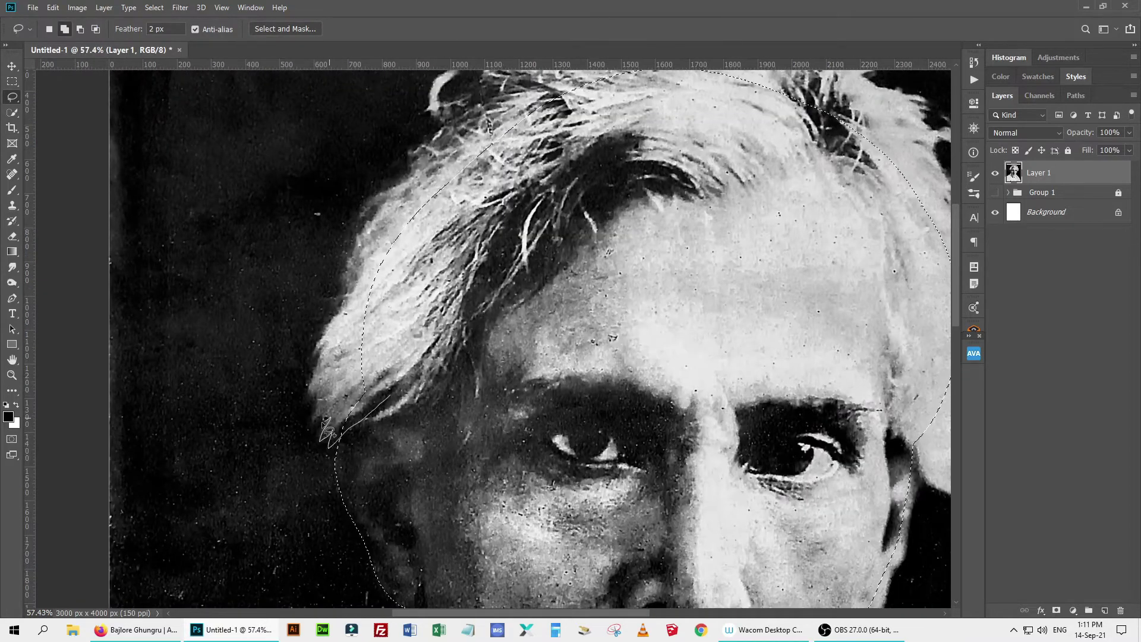
scroll(535, 157, up, 5)
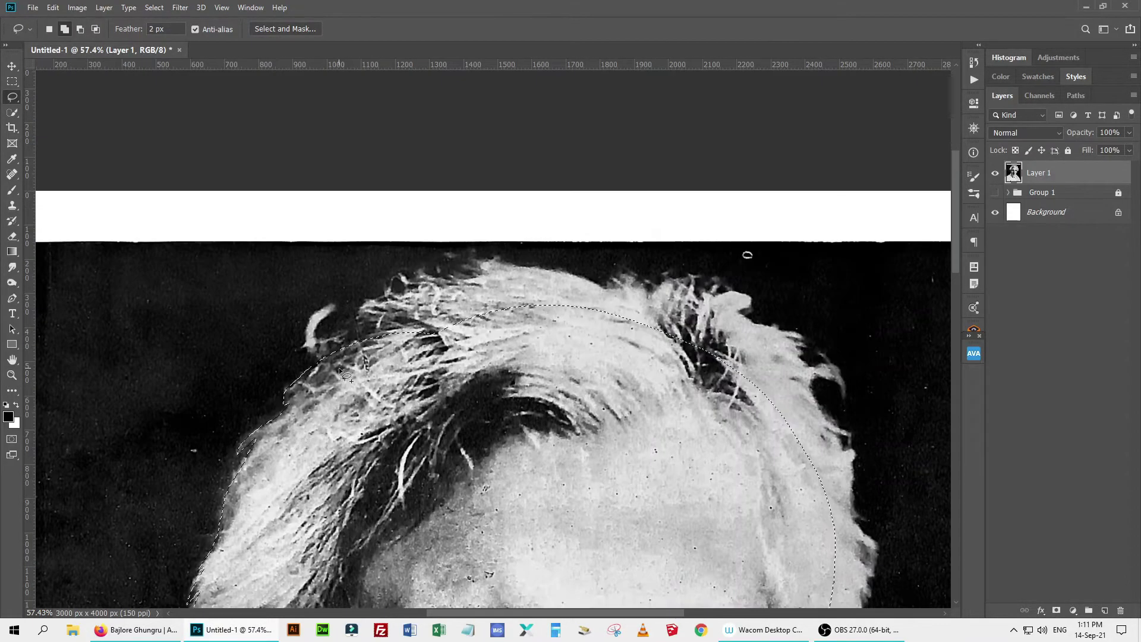
drag(534, 157, 327, 342)
Continue the Lasso along the top and right hair edges, right cheek and shoulder.
scroll(461, 260, right, 5)
drag(461, 260, 488, 297)
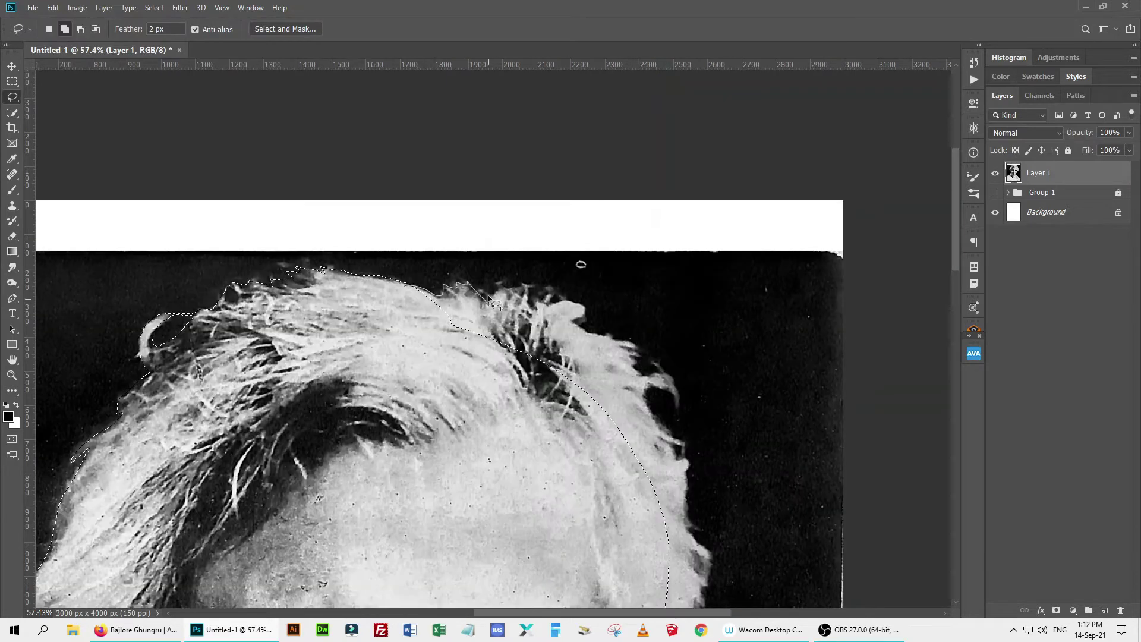
drag(596, 373, 473, 260)
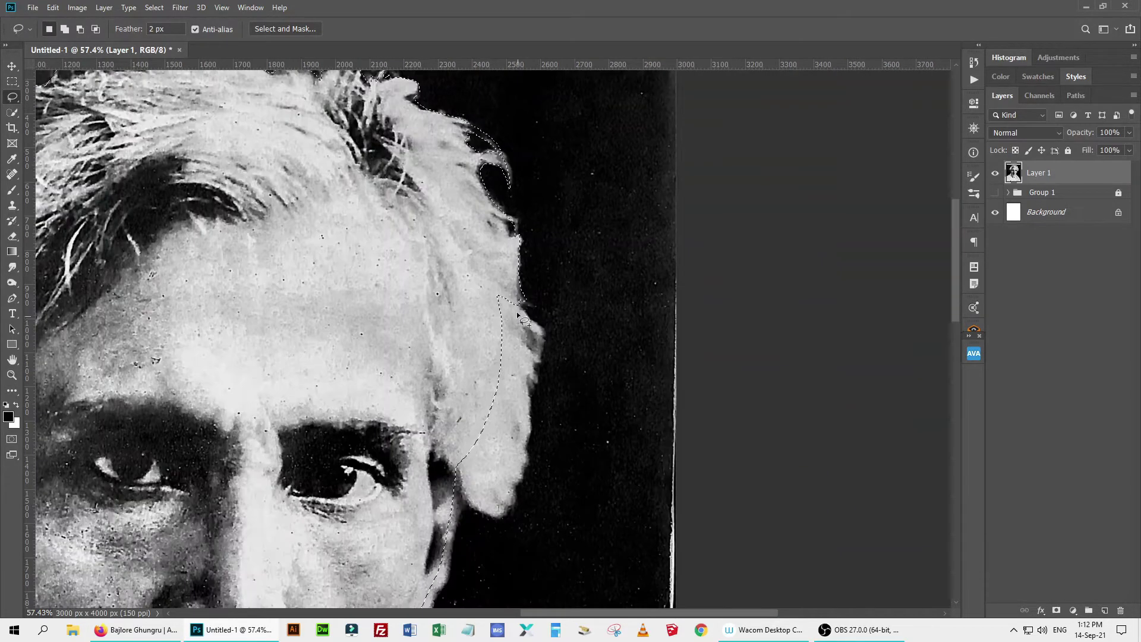
drag(562, 356, 534, 471)
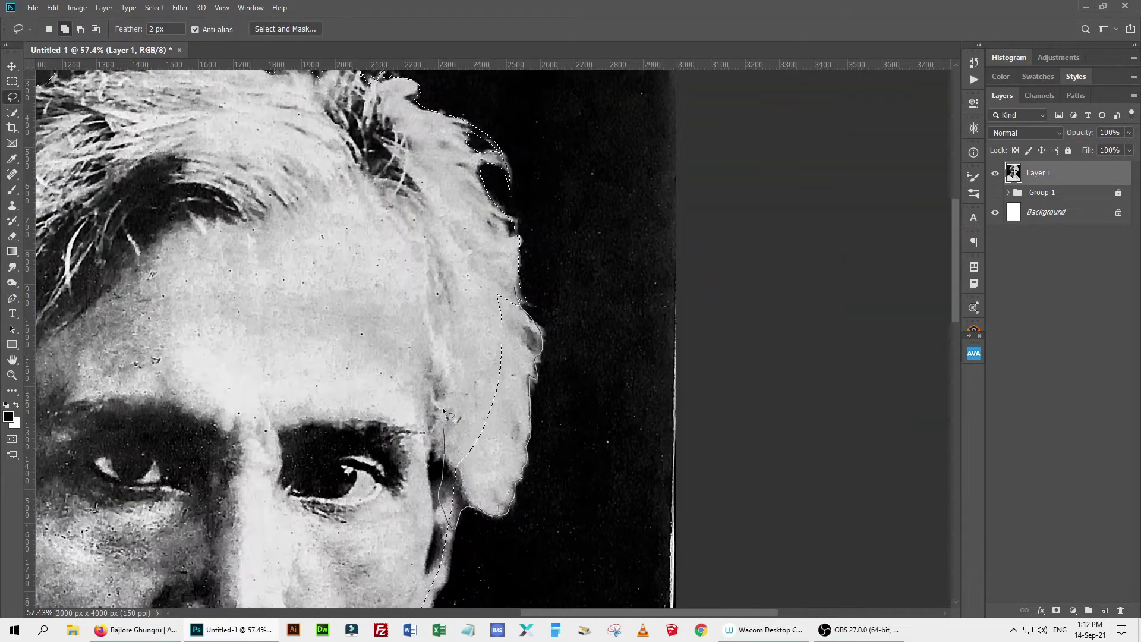
drag(445, 411, 579, 230)
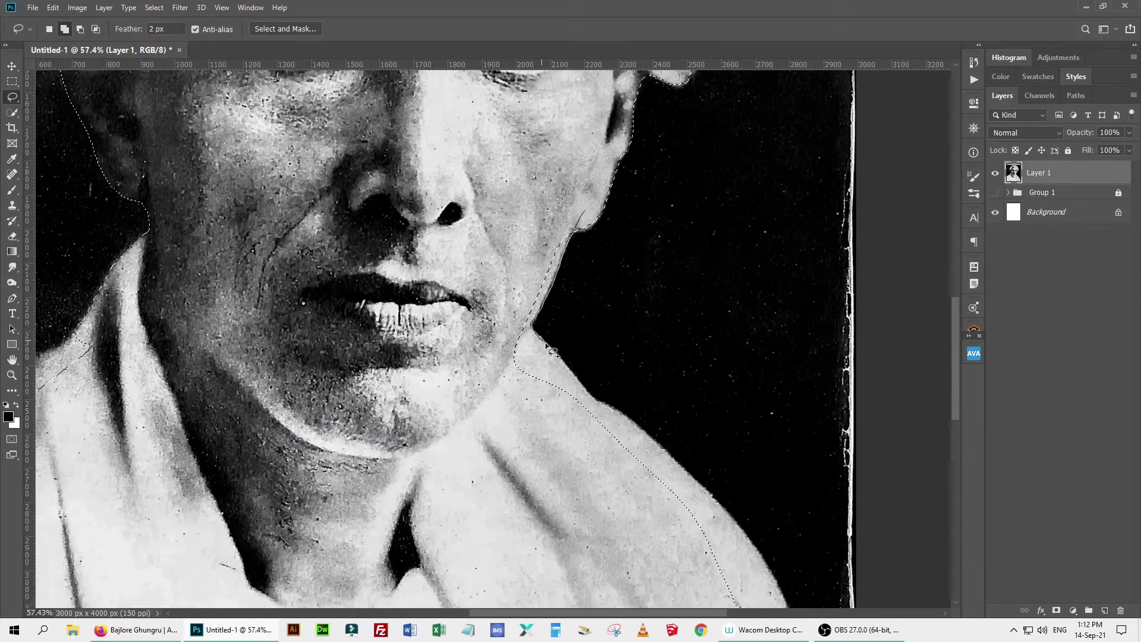
mouse_move(546, 347)
mouse_down()
mouse_move(127, 438)
mouse_move(537, 386)
mouse_move(456, 206)
mouse_move(356, 129)
mouse_up()
Refine the selection previewed On White and output it to a new masked layer.
key(ctrl+0)
click(285, 29)
click(996, 109)
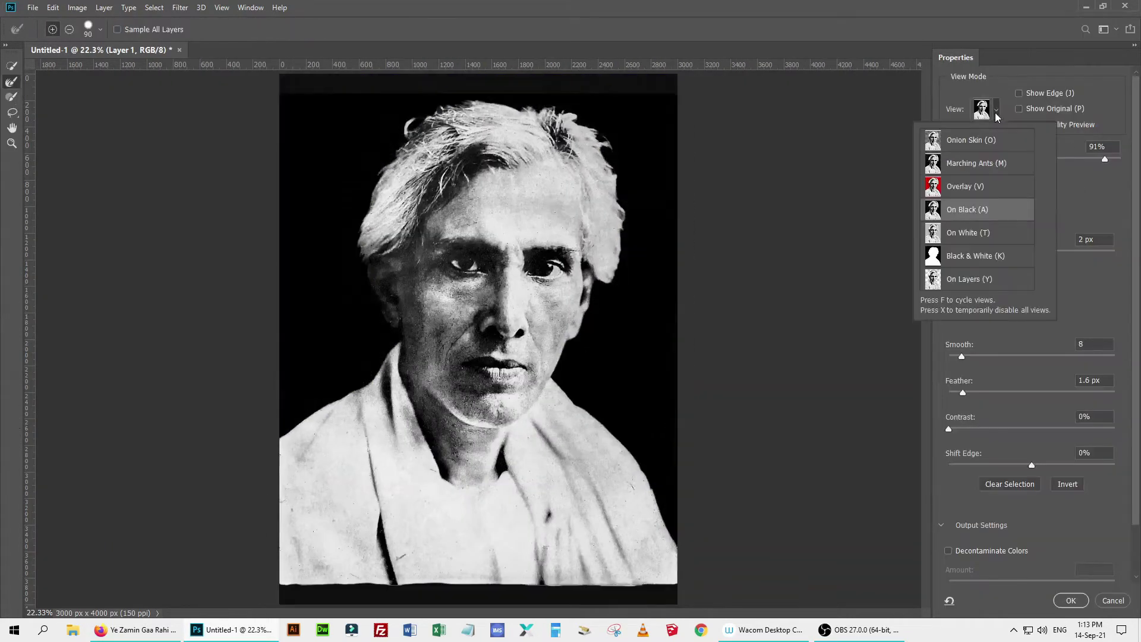
click(964, 234)
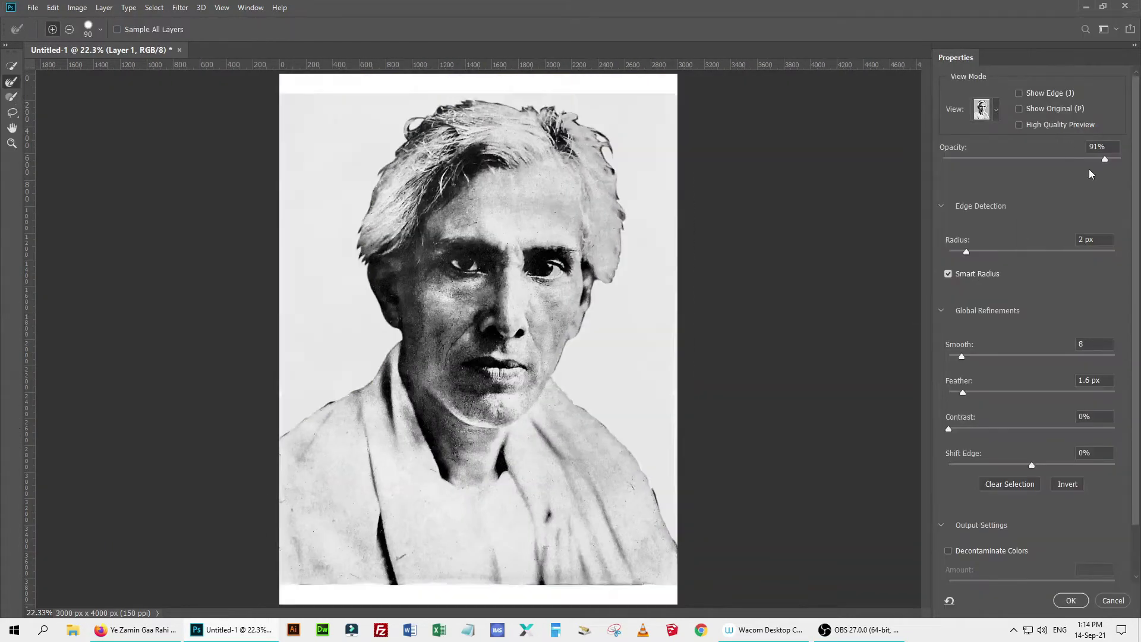
click(1070, 600)
Add a dark blue Solid Color fill layer.
click(1072, 610)
click(1064, 402)
click(357, 466)
click(563, 358)
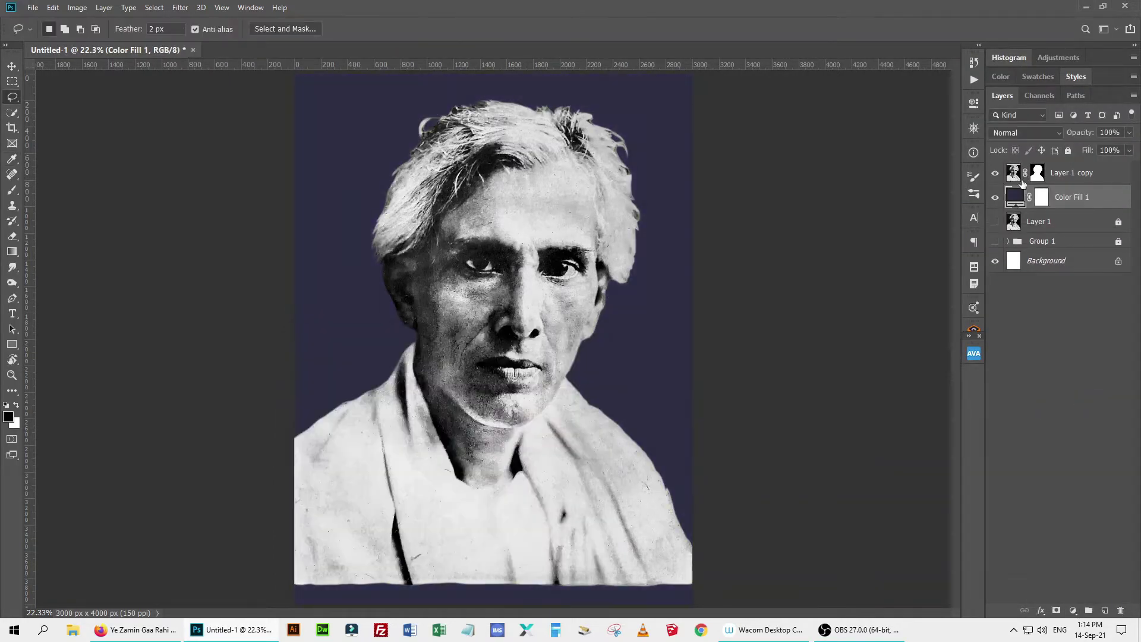
Duplicate the cut-out layer and hide the blue fill and original cut-out.
click(1133, 95)
click(1010, 161)
key(Return)
click(995, 221)
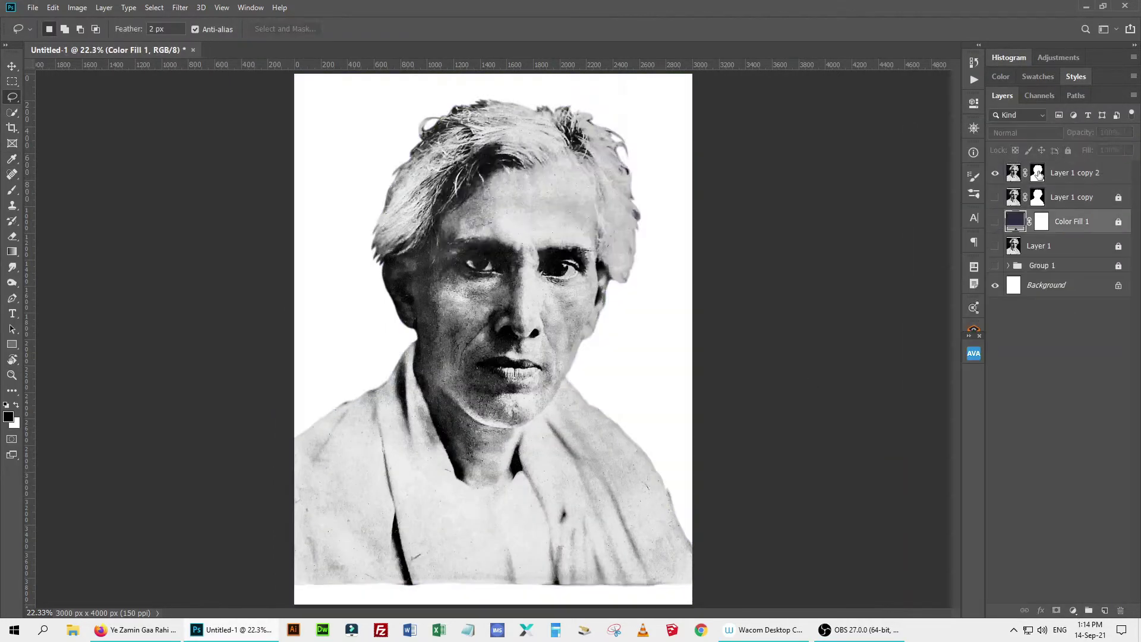
click(1023, 182)
Crop at 16:9 with the frame extended beyond the portrait to widen the canvas.
key(c)
key(ctrl+minus)
drag(467, 190, 522, 172)
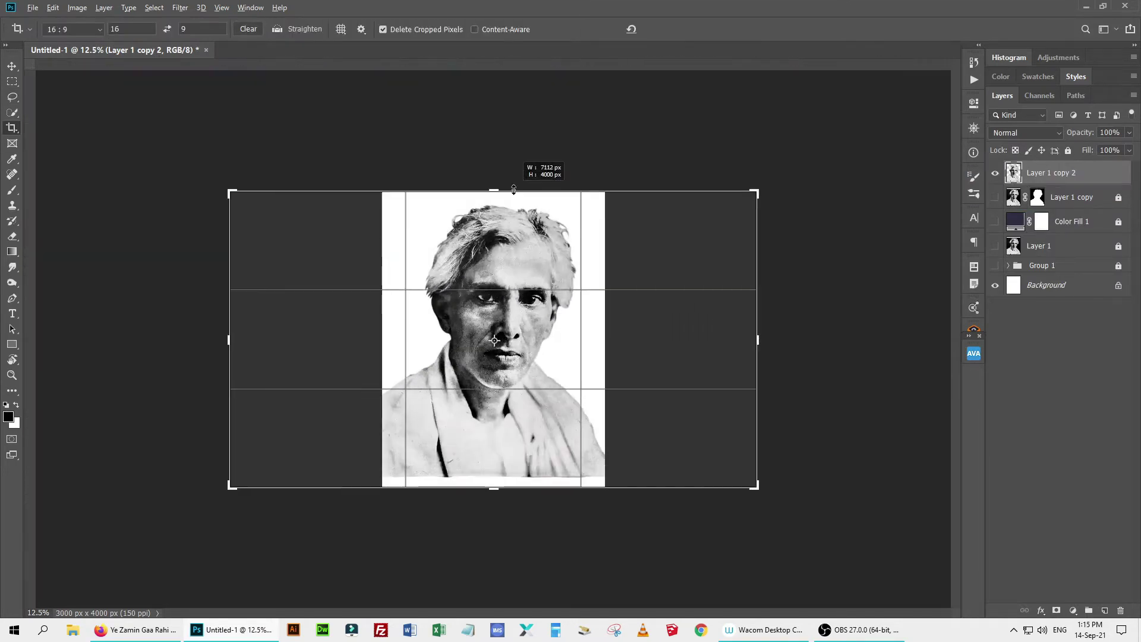
drag(496, 483, 496, 506)
key(Return)
Resize the image to 3840 × 2160 px and zoom to 100%.
key(ctrl+alt+i)
text(3840)
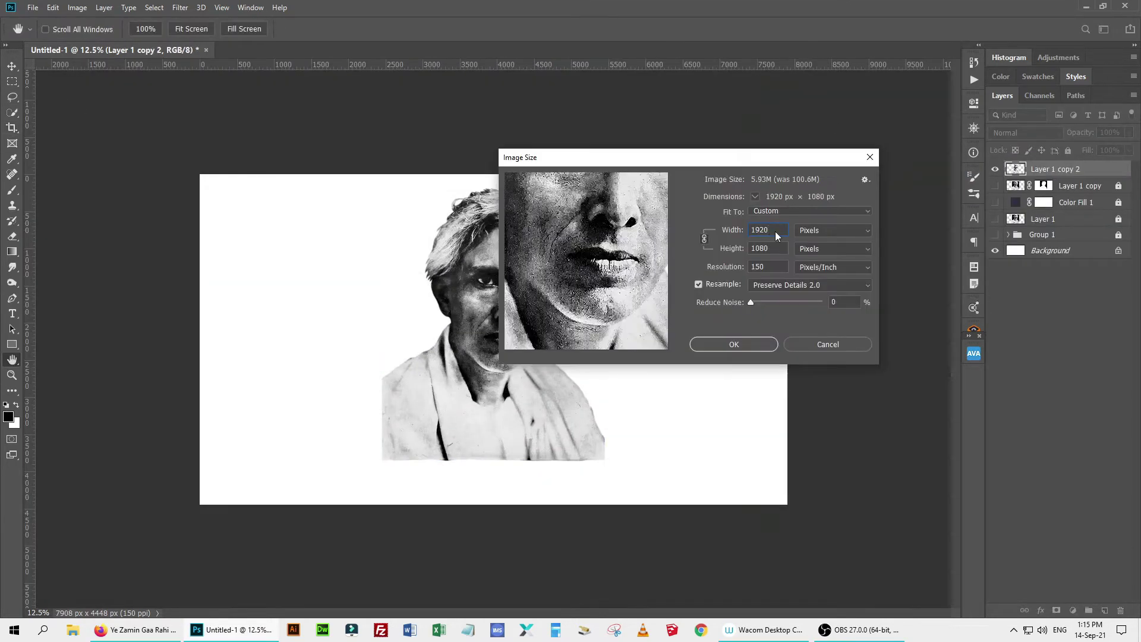
click(733, 344)
key(v)
key(ctrl+plus)
key(ctrl+plus)
key(ctrl+plus)
key(ctrl+plus)
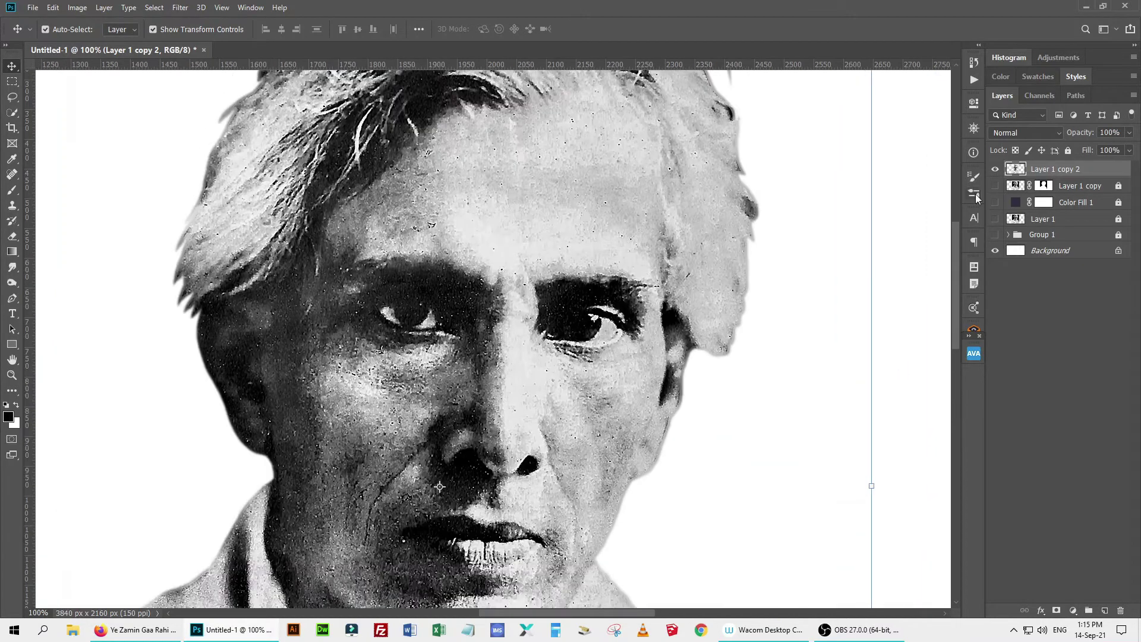
Toggle the Brush Settings panel and switch to the Brush tool.
key(F5)
scroll(832, 357, up, 3)
key(b)
key(F5)
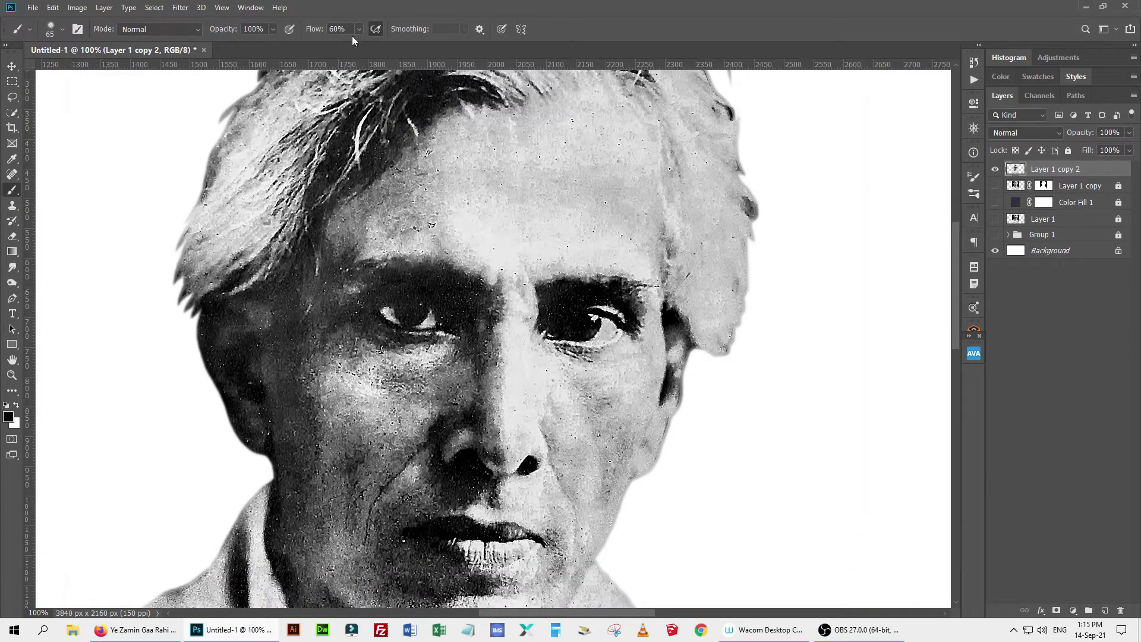
Smear a soft Smudge streak left across the forehead at 60% strength.
click(12, 267)
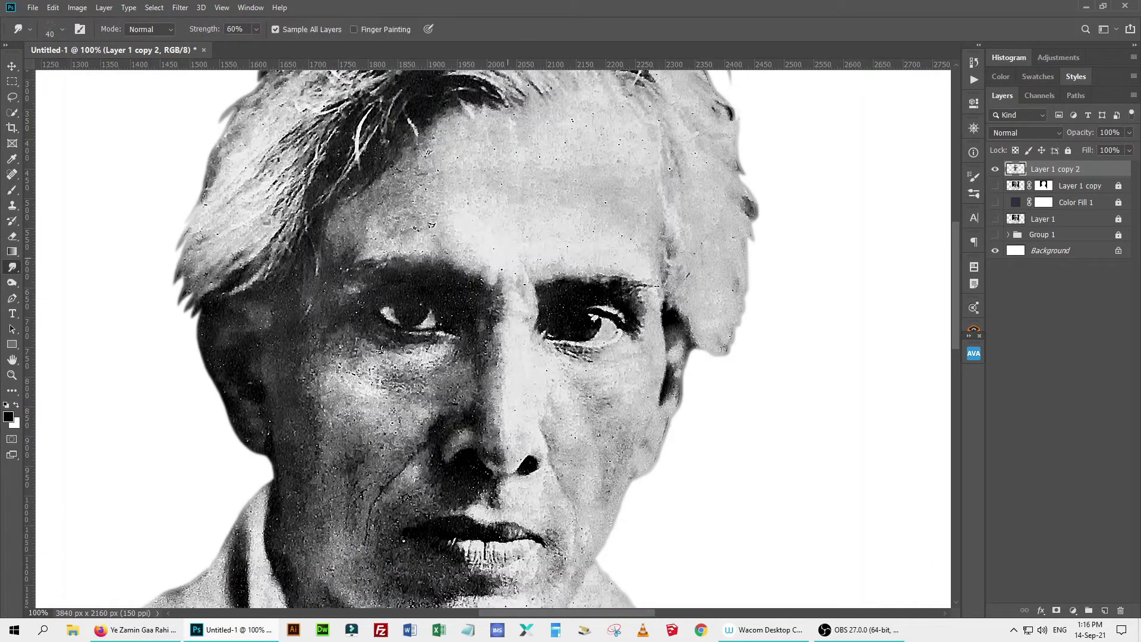
drag(600, 216, 586, 253)
key(F5)
key(F5)
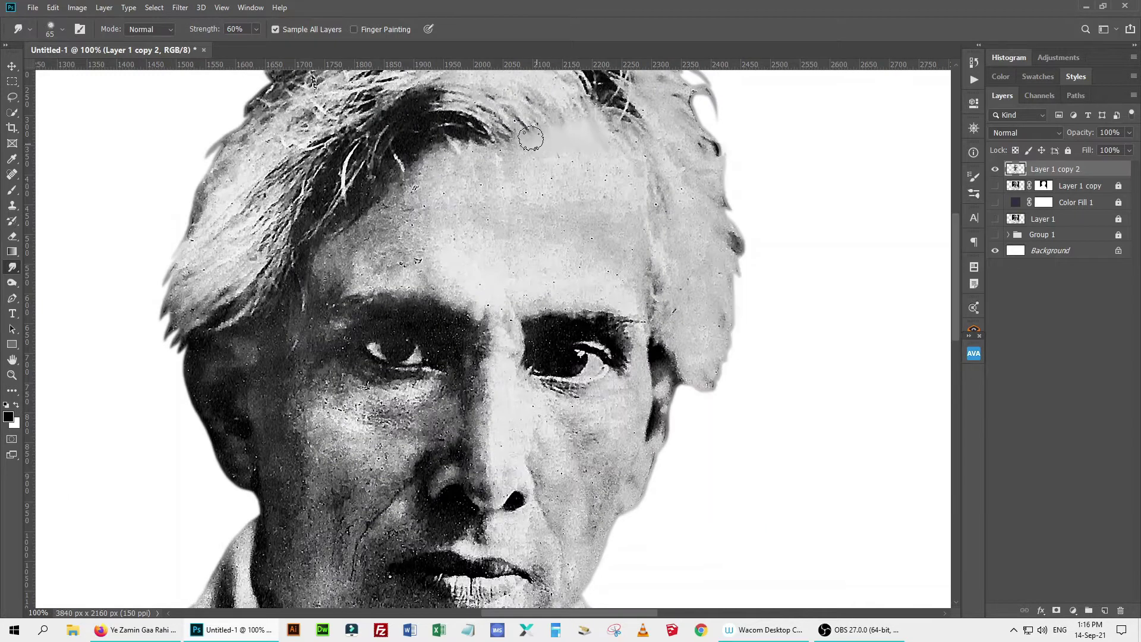
drag(531, 138, 430, 153)
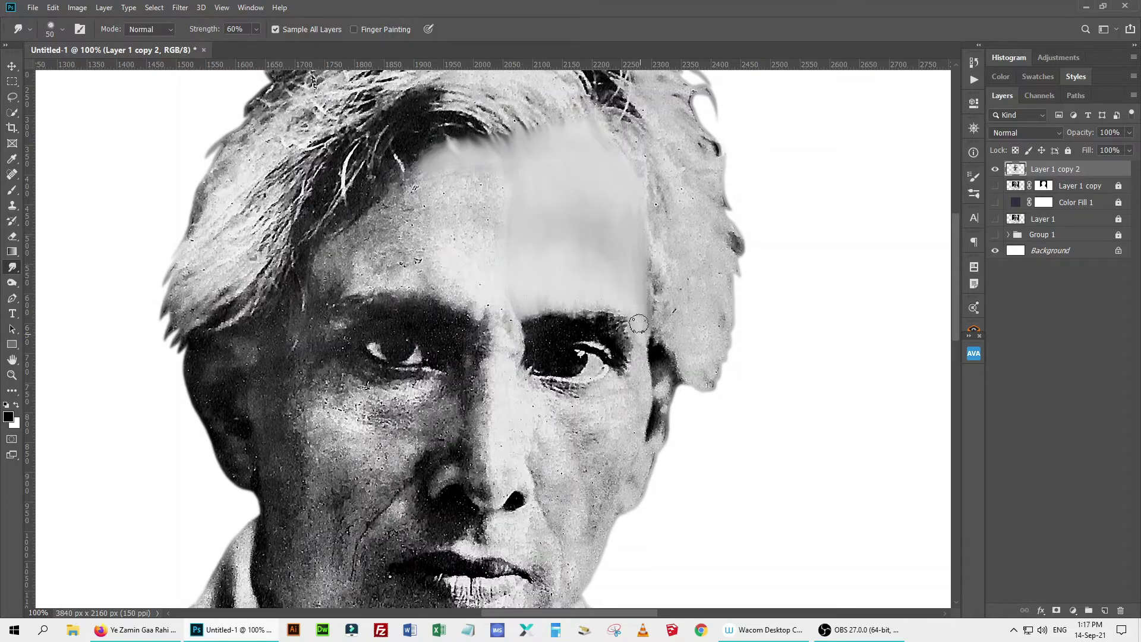
With a smaller brush, smooth the right eyebrow end, forehead skin and left temple.
key(bracketleft)
key(bracketleft)
key(bracketleft)
mouse_move(639, 324)
mouse_down()
mouse_move(594, 392)
mouse_move(574, 388)
mouse_up()
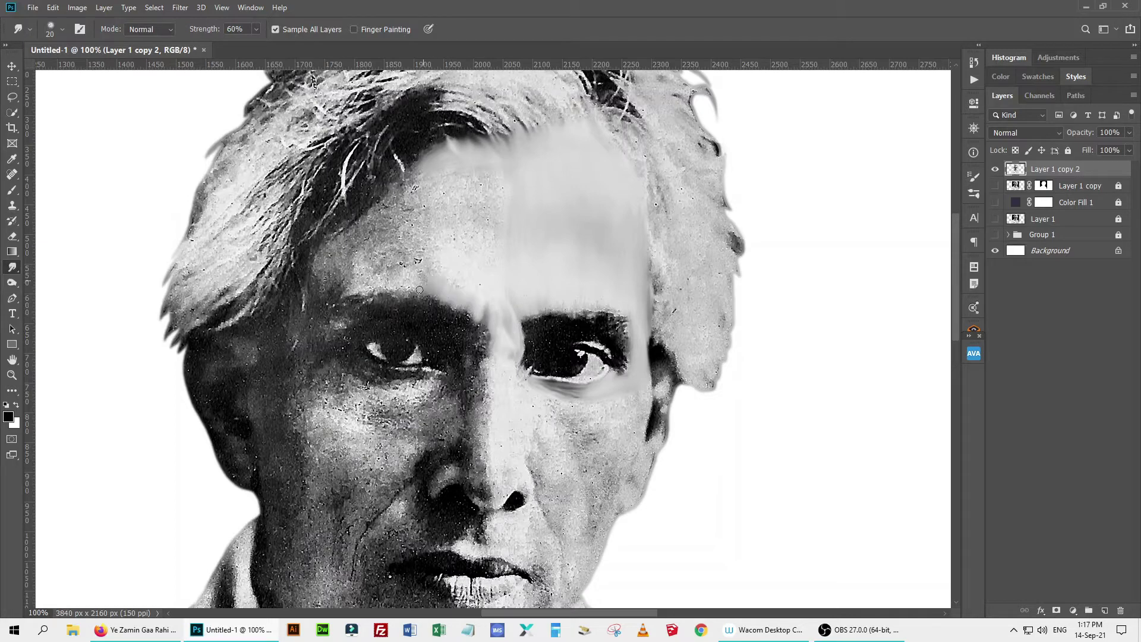
mouse_move(505, 206)
mouse_down()
mouse_move(436, 257)
mouse_move(478, 242)
mouse_up()
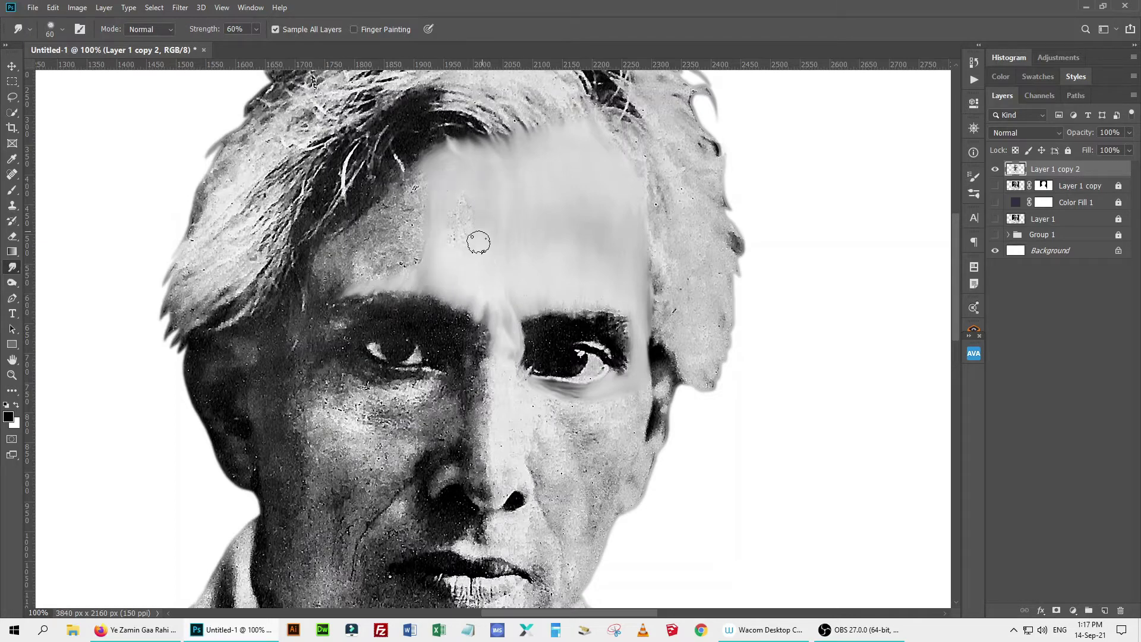
mouse_move(428, 210)
mouse_down()
mouse_move(368, 267)
mouse_move(357, 220)
mouse_move(305, 356)
mouse_up()
drag(222, 353, 199, 404)
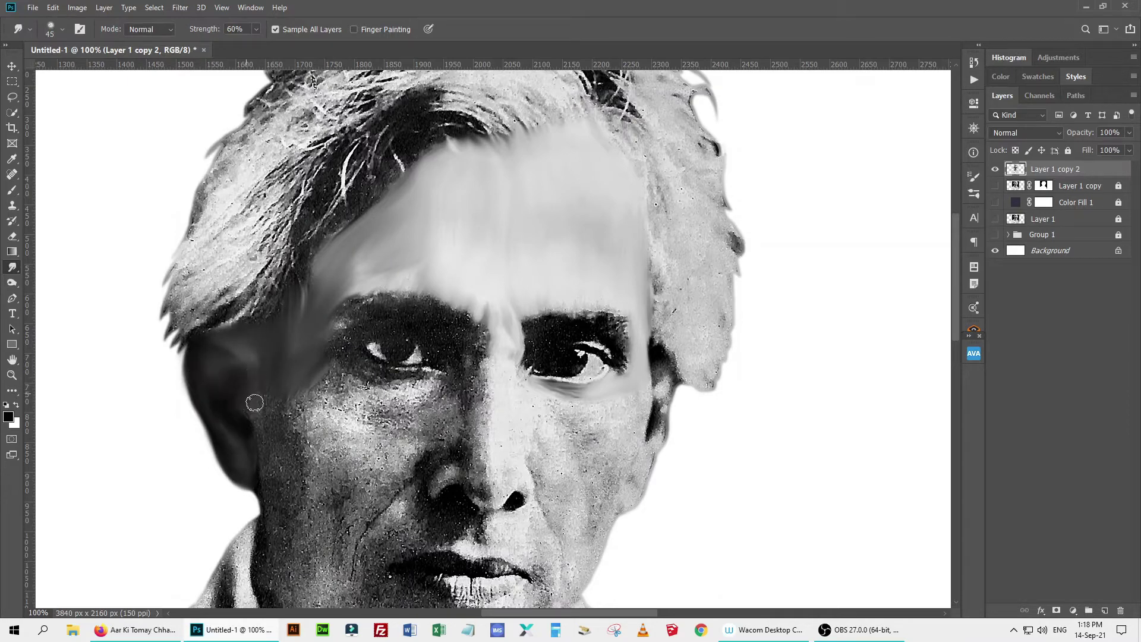
At 70% strength, soften the nose bridge, nostril and nose tip into soft grey.
scroll(489, 272, up, 3)
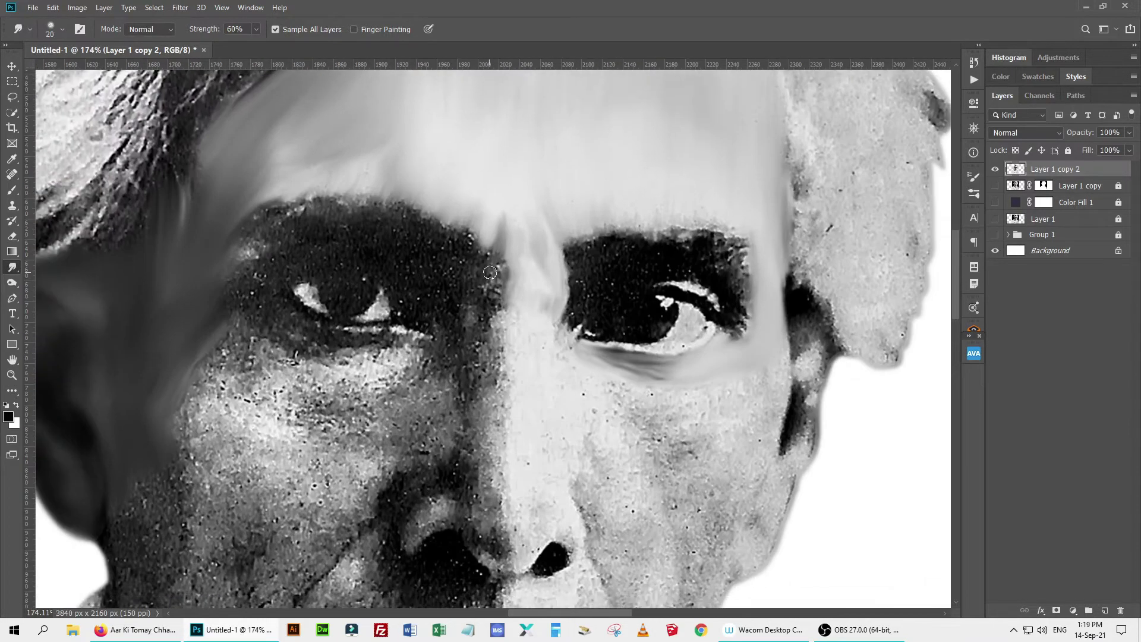
key(7)
drag(500, 411, 510, 557)
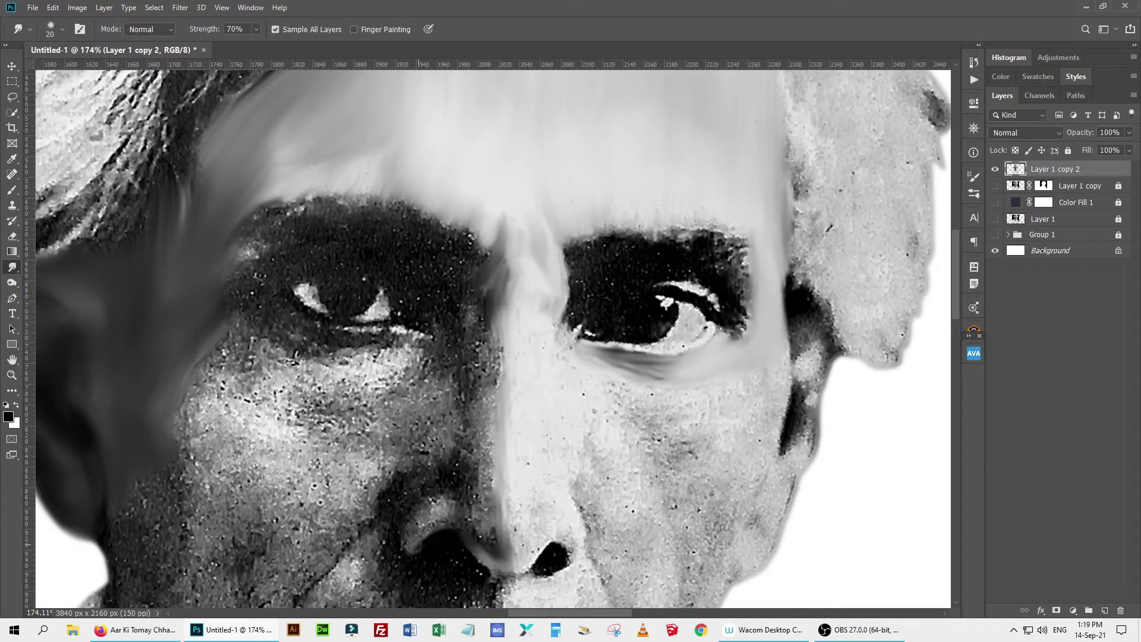
drag(414, 545, 491, 515)
key(bracketright)
mouse_move(487, 461)
mouse_down()
mouse_move(473, 424)
mouse_move(484, 321)
mouse_move(469, 249)
mouse_move(368, 202)
mouse_move(259, 218)
mouse_move(461, 267)
mouse_move(469, 372)
mouse_up()
Back at 60%, smooth the left eye's eyelid lines and the skin beneath it.
key(6)
drag(243, 255, 382, 244)
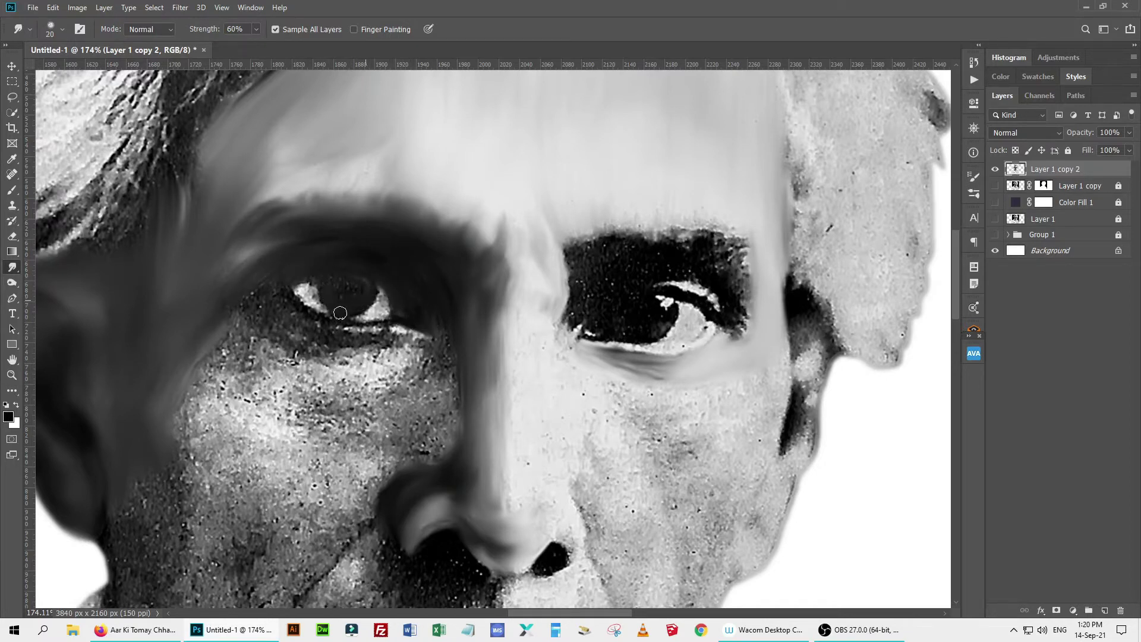
drag(348, 327, 382, 301)
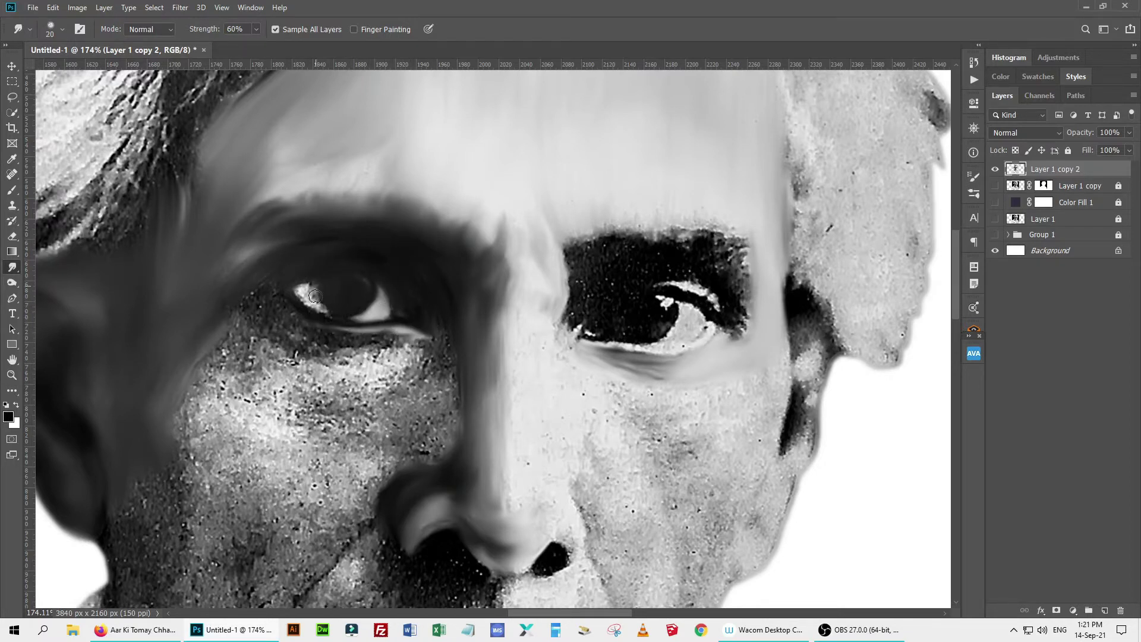
drag(325, 334, 290, 328)
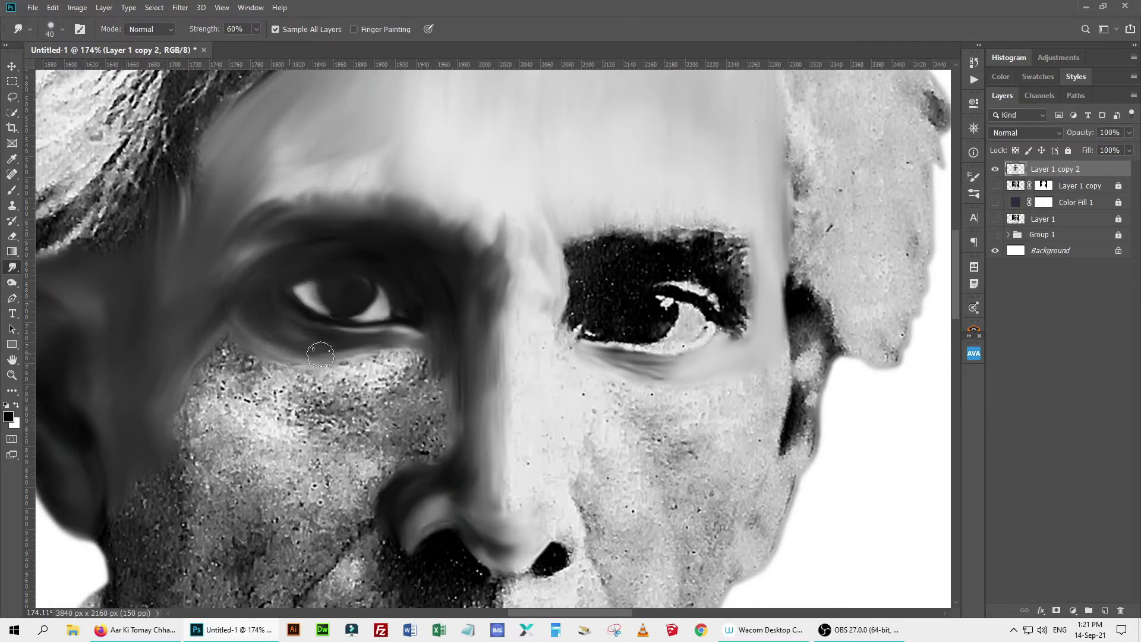
key(])
drag(286, 362, 195, 391)
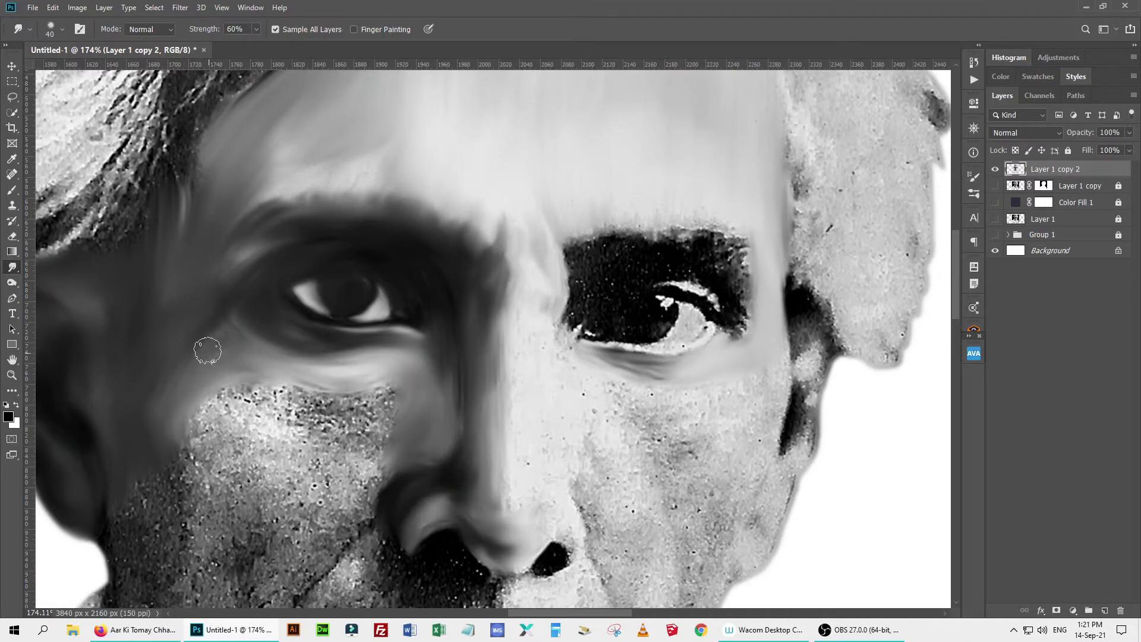
Swirl the speckled upper and lower left cheek into smooth grey.
scroll(204, 343, down, 3)
drag(410, 309, 309, 523)
drag(368, 392, 295, 457)
drag(416, 226, 344, 380)
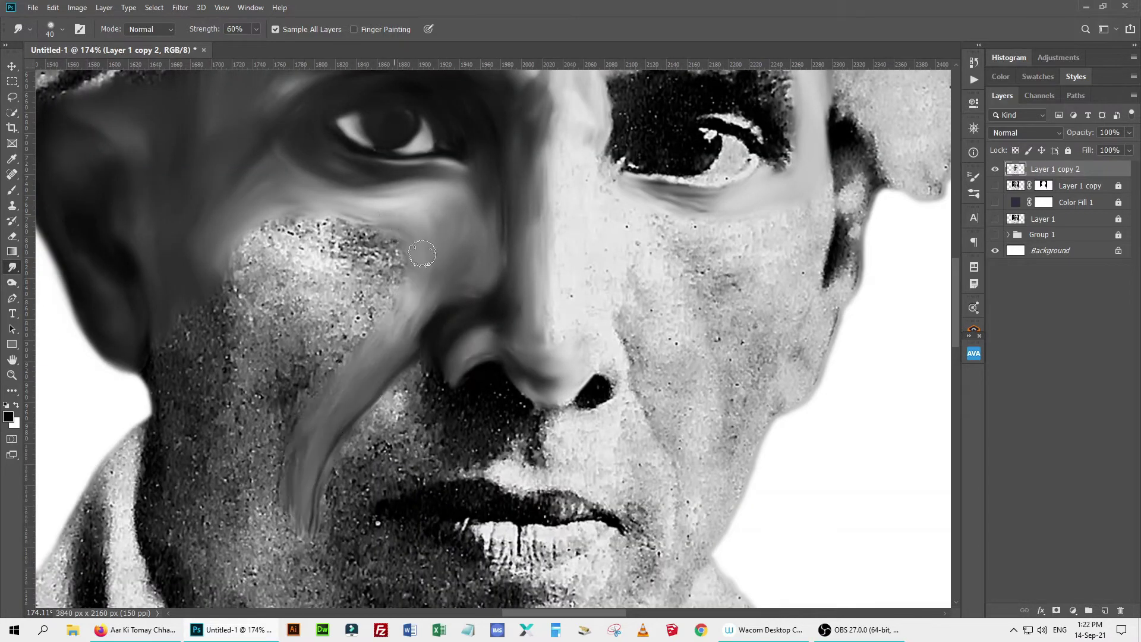
drag(374, 226, 226, 273)
drag(404, 250, 333, 374)
mouse_move(368, 297)
mouse_down()
mouse_move(287, 245)
mouse_move(357, 332)
mouse_up()
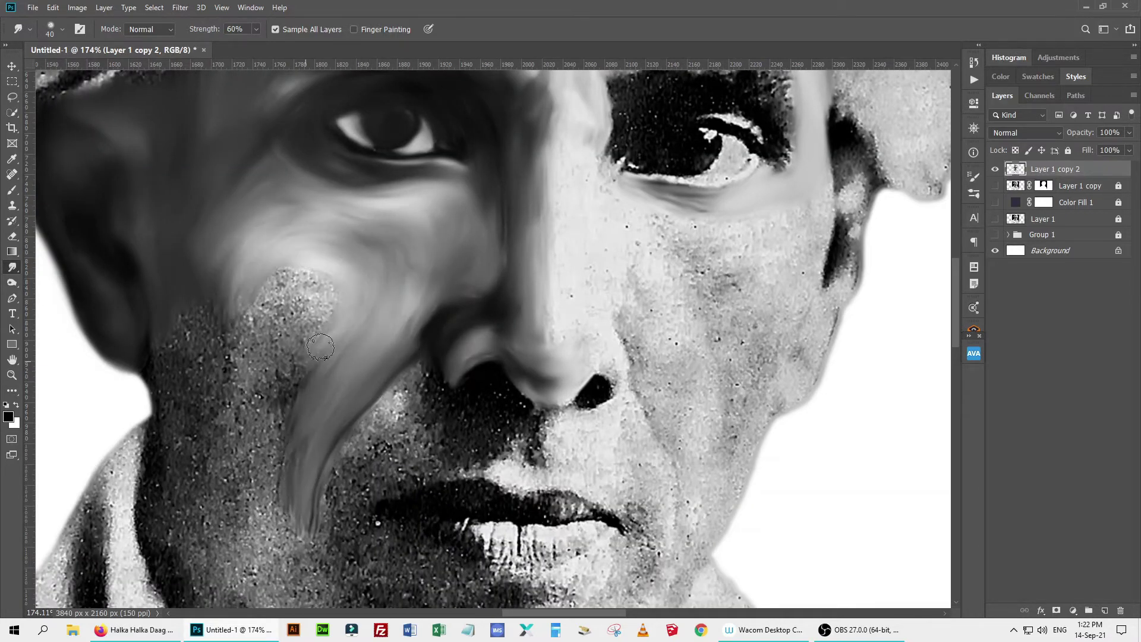
mouse_move(332, 285)
mouse_down()
mouse_move(279, 440)
mouse_move(237, 380)
mouse_up()
mouse_move(226, 321)
mouse_down()
mouse_move(171, 354)
mouse_move(232, 415)
mouse_up()
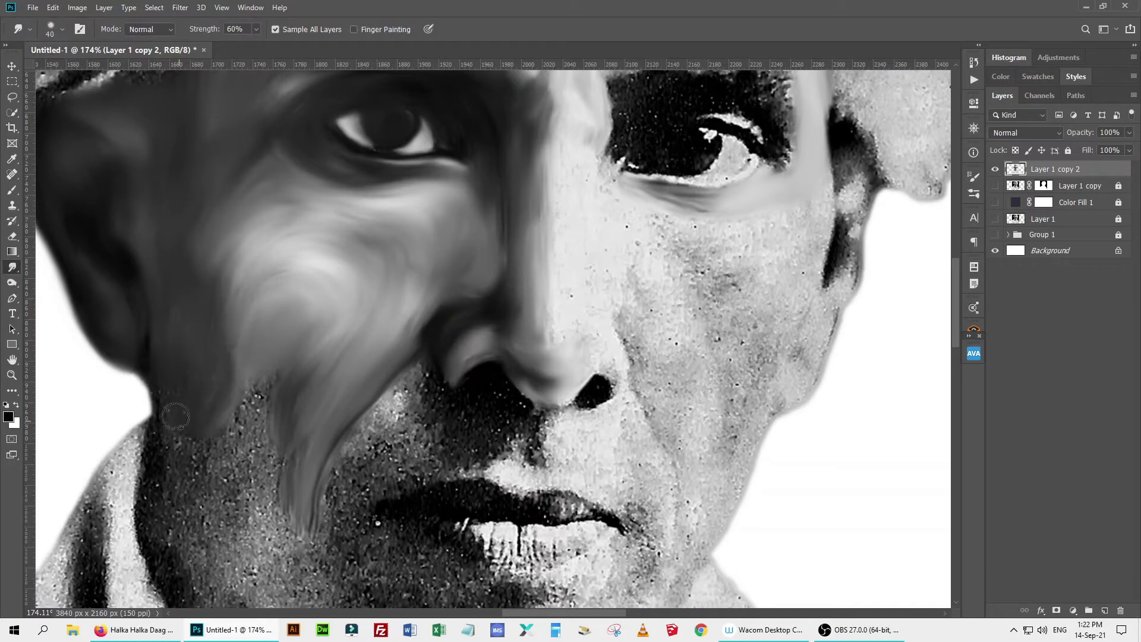
drag(178, 386, 154, 457)
drag(261, 386, 226, 452)
scroll(237, 416, down, 3)
Smooth the skin beside the nose, above the upper lip and under the lower lip.
mouse_move(404, 243)
mouse_down()
mouse_move(321, 354)
mouse_move(410, 305)
mouse_move(484, 311)
mouse_move(368, 363)
mouse_move(498, 322)
mouse_move(546, 291)
mouse_up()
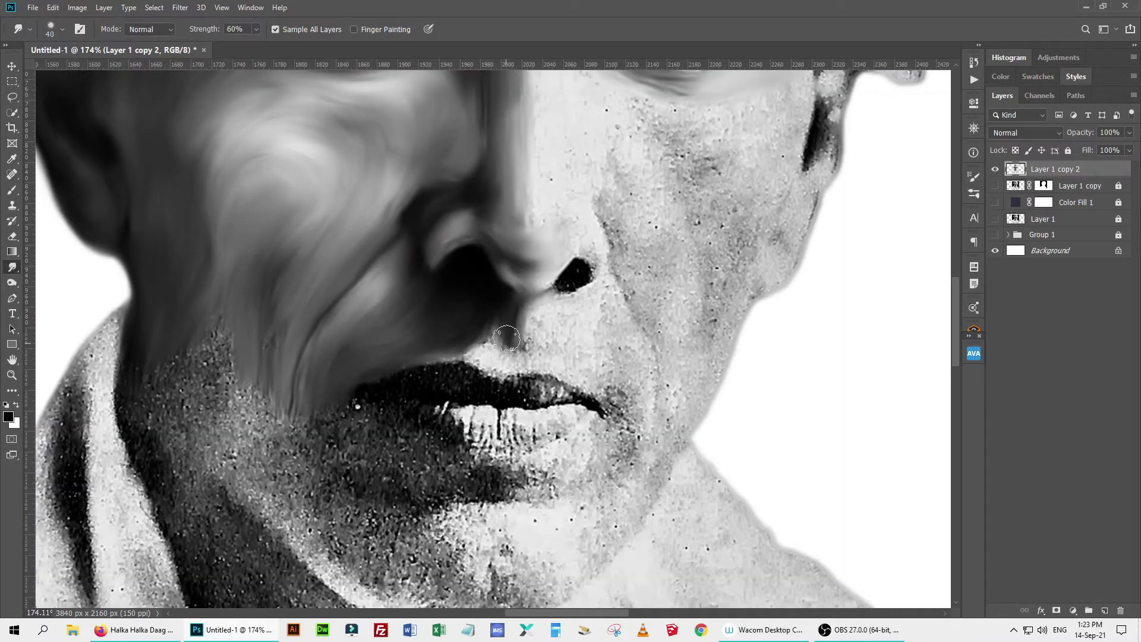
drag(440, 350, 593, 364)
key(bracketleft)
key(bracketleft)
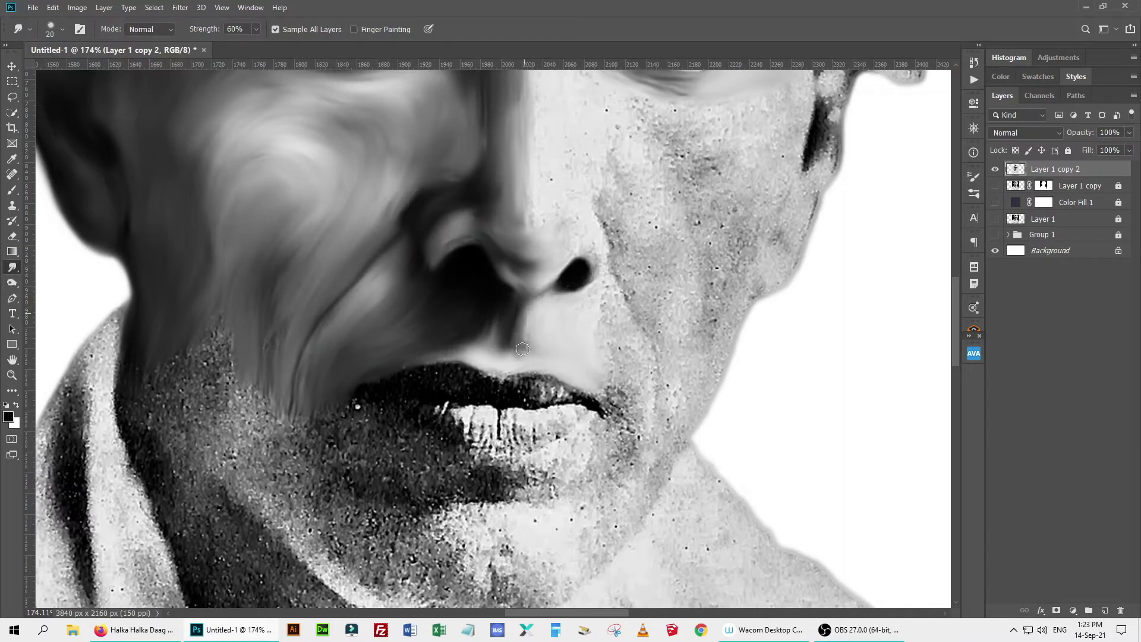
drag(499, 327, 517, 362)
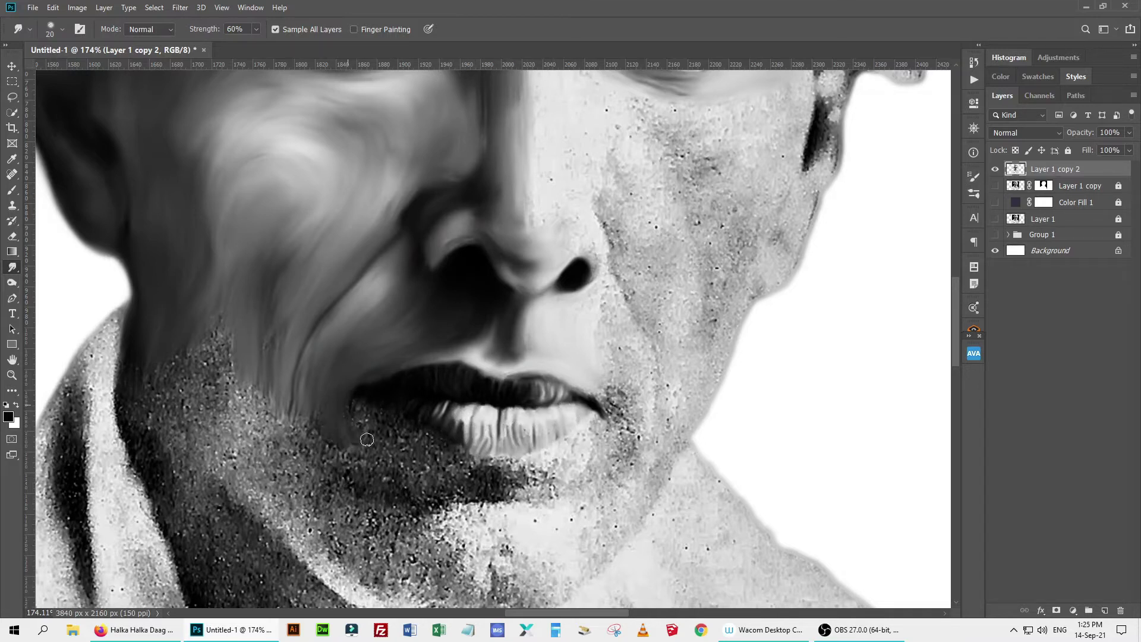
mouse_move(451, 473)
mouse_down()
mouse_move(364, 438)
mouse_move(571, 464)
mouse_move(410, 511)
mouse_move(406, 531)
mouse_move(321, 433)
mouse_move(404, 510)
mouse_move(260, 401)
mouse_move(356, 481)
mouse_move(452, 488)
mouse_move(399, 448)
mouse_move(382, 467)
mouse_up()
scroll(321, 433, down, 1)
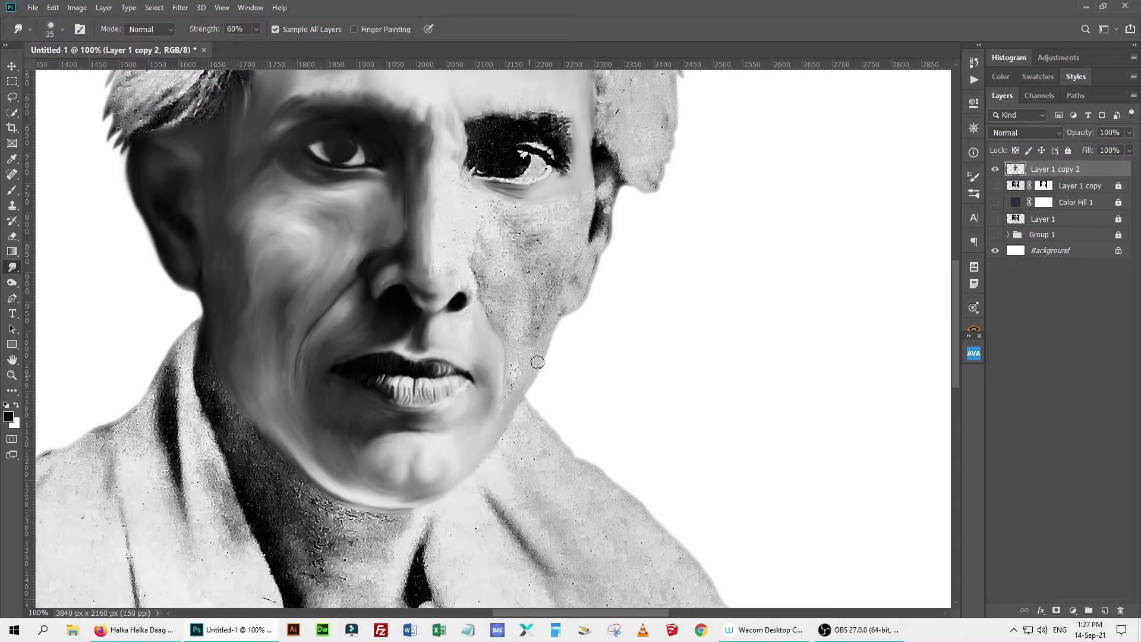
Smudge the right temple edge and, at brush size 15, turn the eyebrow speckles solid dark.
drag(600, 175, 600, 207)
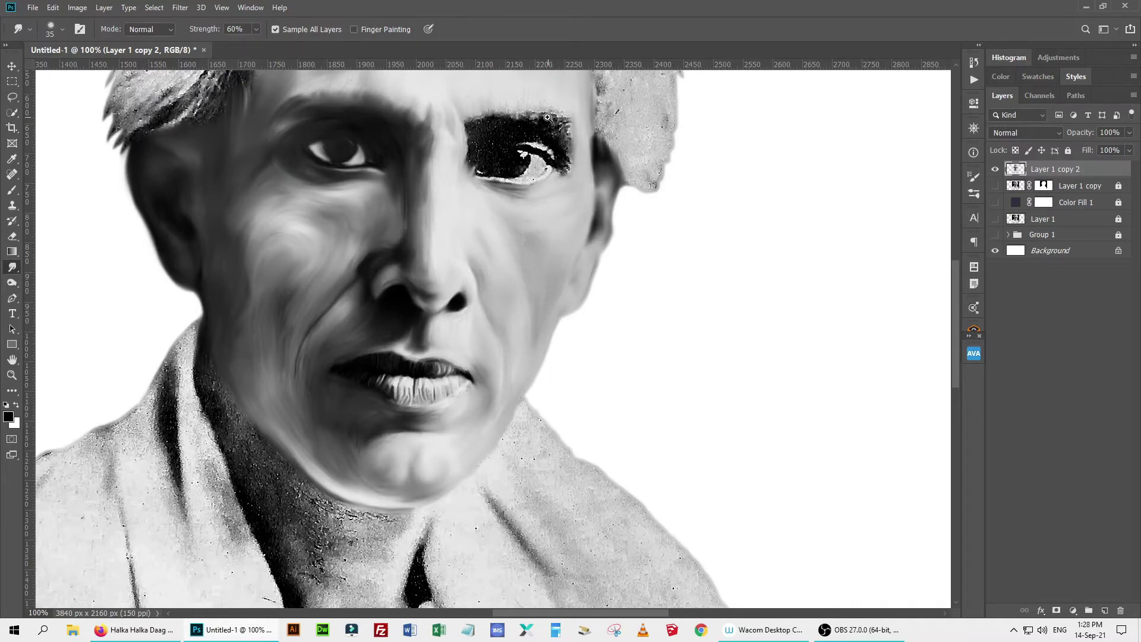
scroll(547, 117, up, 5)
key(bracketleft)
key(bracketleft)
mouse_move(333, 160)
mouse_down()
mouse_move(587, 165)
mouse_move(363, 291)
mouse_move(423, 276)
mouse_up()
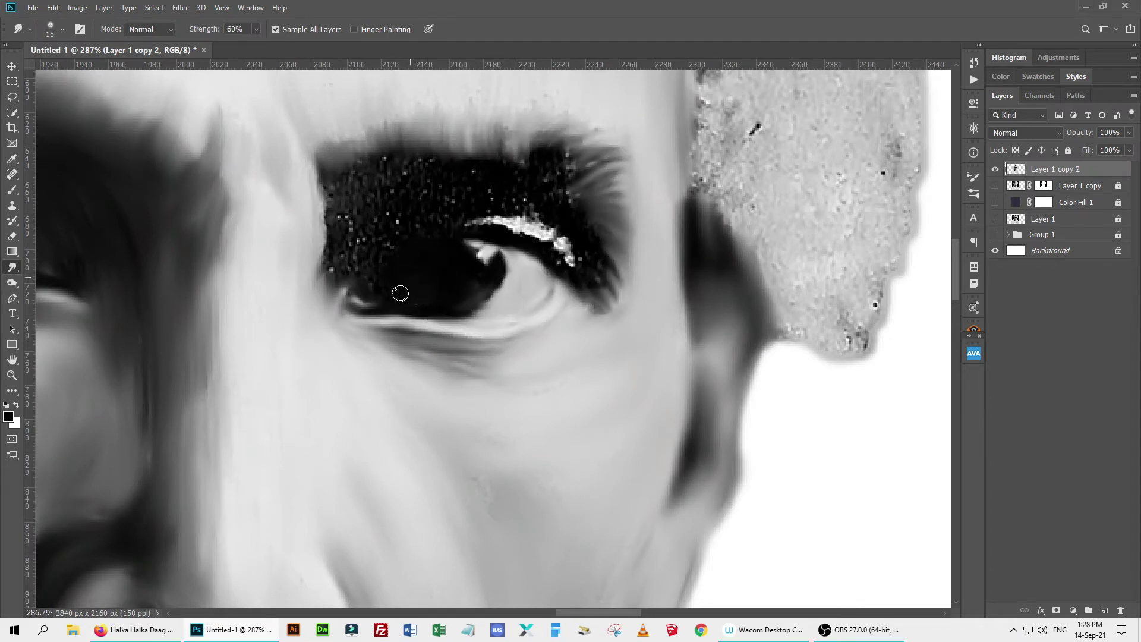
mouse_move(411, 231)
mouse_down()
mouse_move(327, 205)
mouse_move(376, 168)
mouse_move(522, 231)
mouse_move(516, 175)
mouse_up()
drag(585, 163, 594, 238)
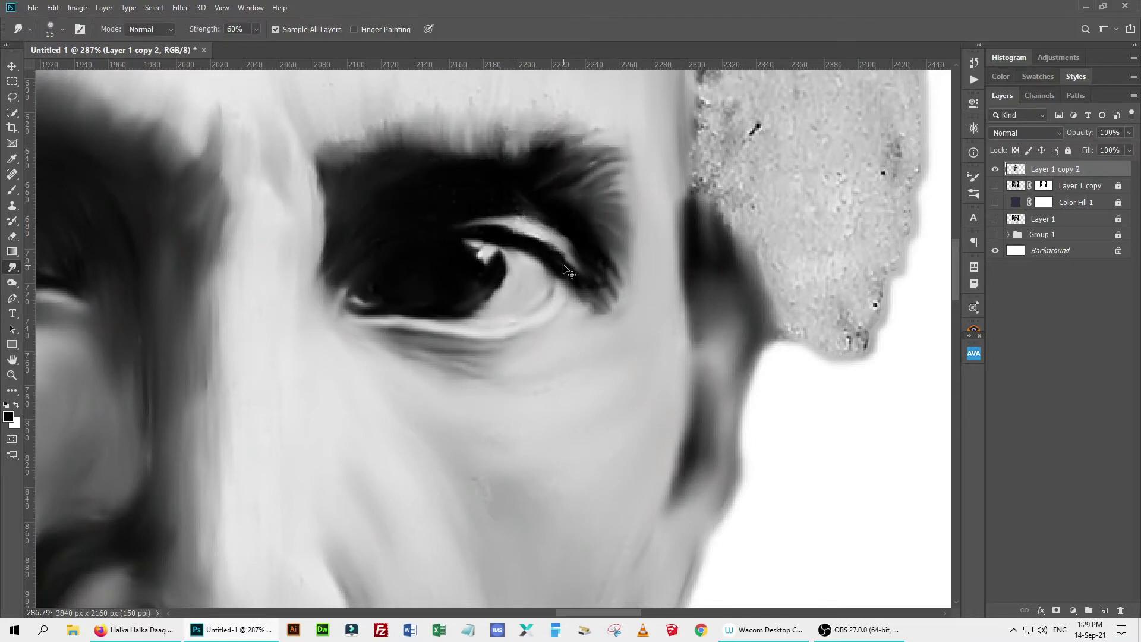
scroll(273, 208, down, 4)
key(bracketright)
key(bracketright)
key(bracketright)
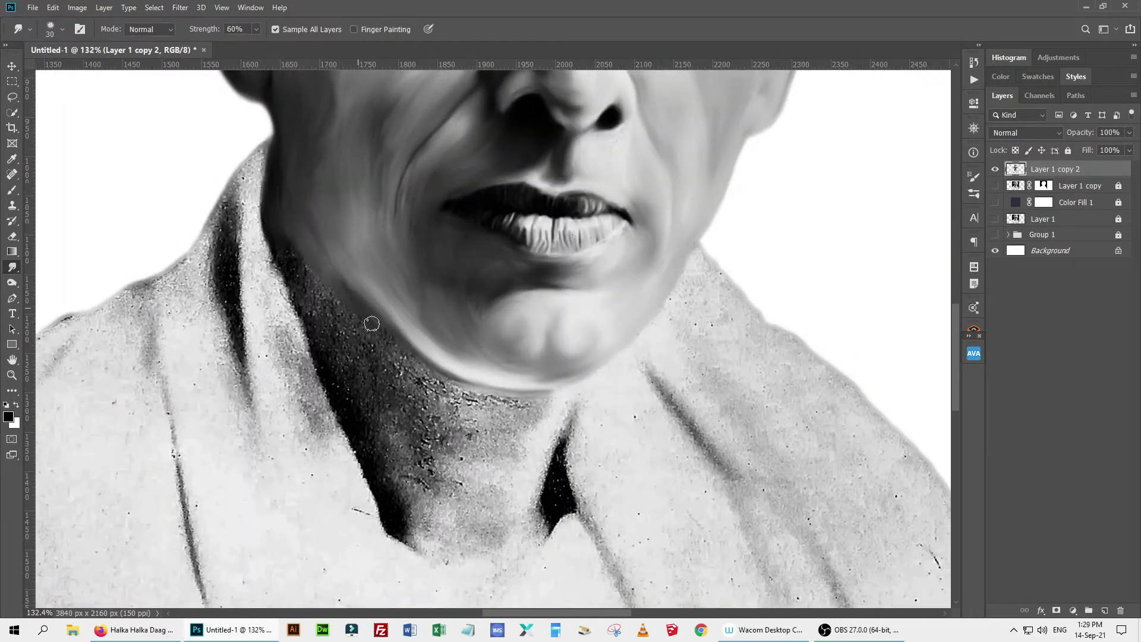
Blend the jawline, neck shadow under the chin, shoulder and collar edge into smooth grey.
mouse_move(372, 324)
mouse_down()
mouse_move(523, 410)
mouse_move(404, 380)
mouse_move(339, 310)
mouse_up()
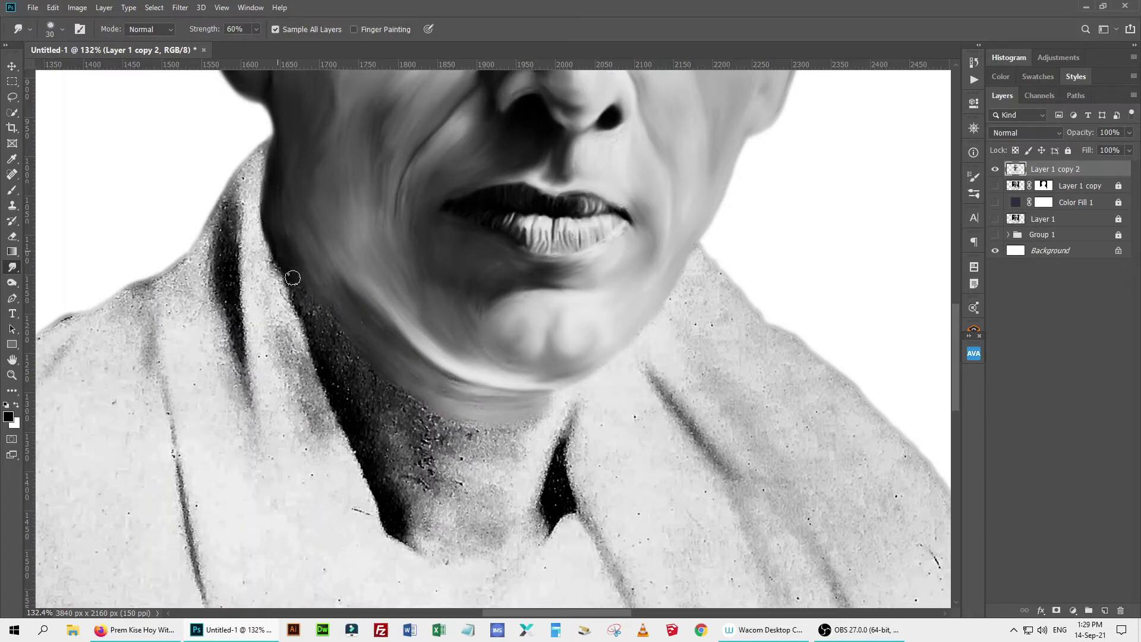
mouse_move(384, 401)
mouse_down()
mouse_move(344, 407)
mouse_move(382, 476)
mouse_move(439, 427)
mouse_move(409, 503)
mouse_move(562, 434)
mouse_move(484, 526)
mouse_move(434, 499)
mouse_move(451, 464)
mouse_move(547, 404)
mouse_move(570, 469)
mouse_move(556, 494)
mouse_move(752, 483)
mouse_up()
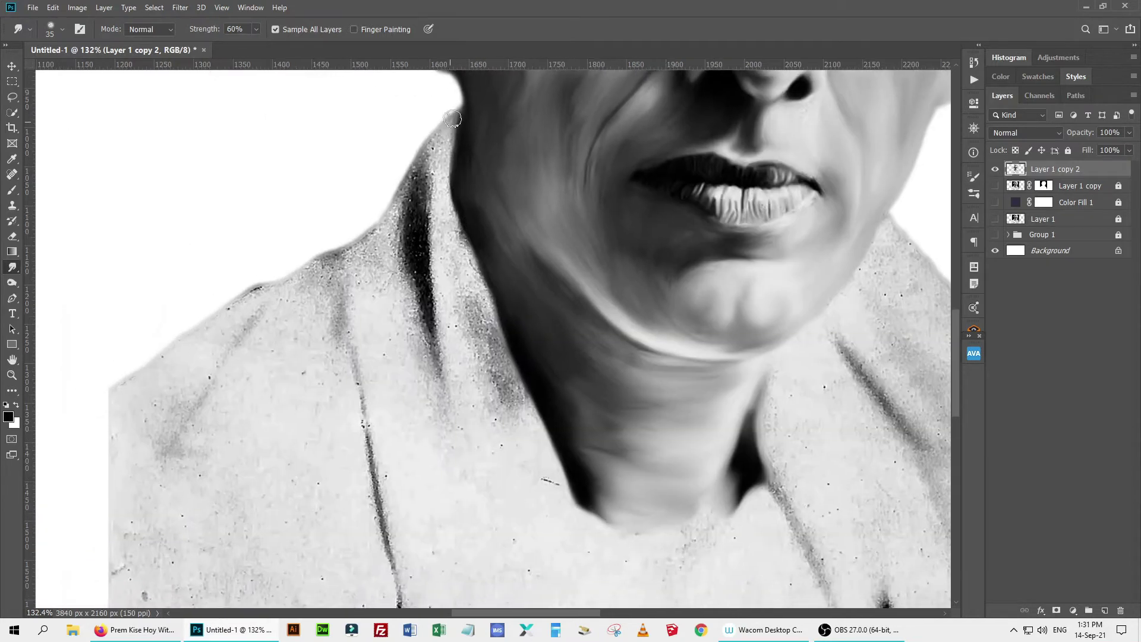
mouse_move(433, 149)
mouse_down()
mouse_move(294, 306)
mouse_move(426, 348)
mouse_up()
drag(375, 335, 398, 380)
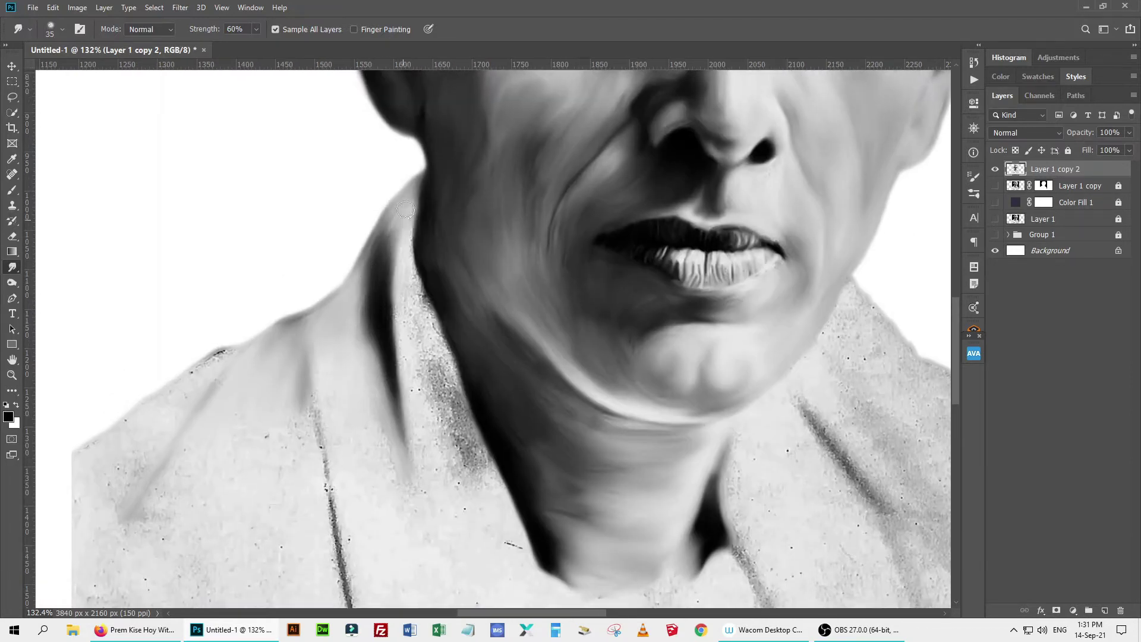
mouse_move(392, 250)
mouse_down()
mouse_move(439, 344)
mouse_move(415, 394)
mouse_move(471, 459)
mouse_up()
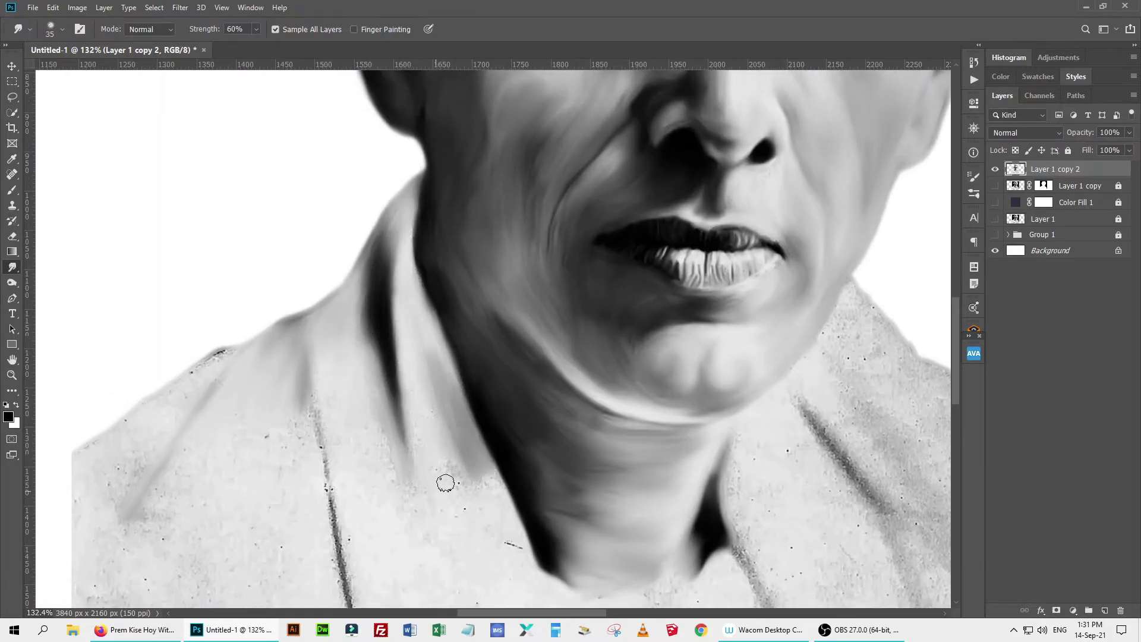
scroll(426, 299, down, 3)
scroll(433, 395, right, 5)
scroll(433, 395, up, 1)
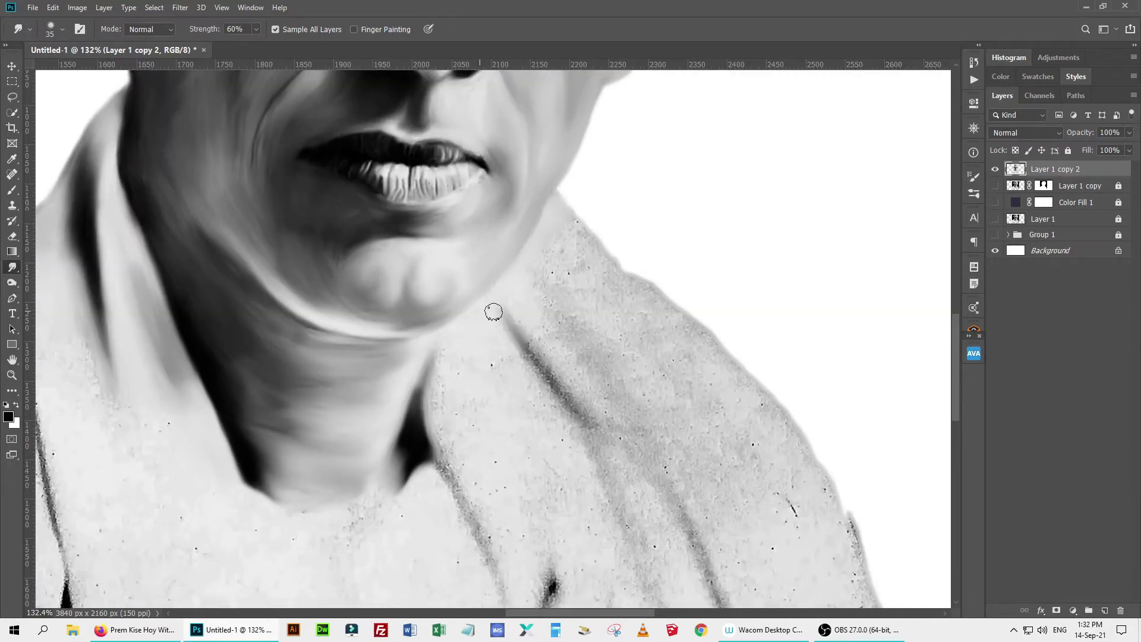
Enlarge the Smudge brush to 50 and smooth the speckled collar, neck lines and right shoulder.
key(bracketright)
key(bracketright)
mouse_move(493, 311)
mouse_down()
mouse_move(509, 362)
mouse_move(448, 469)
mouse_move(487, 507)
mouse_up()
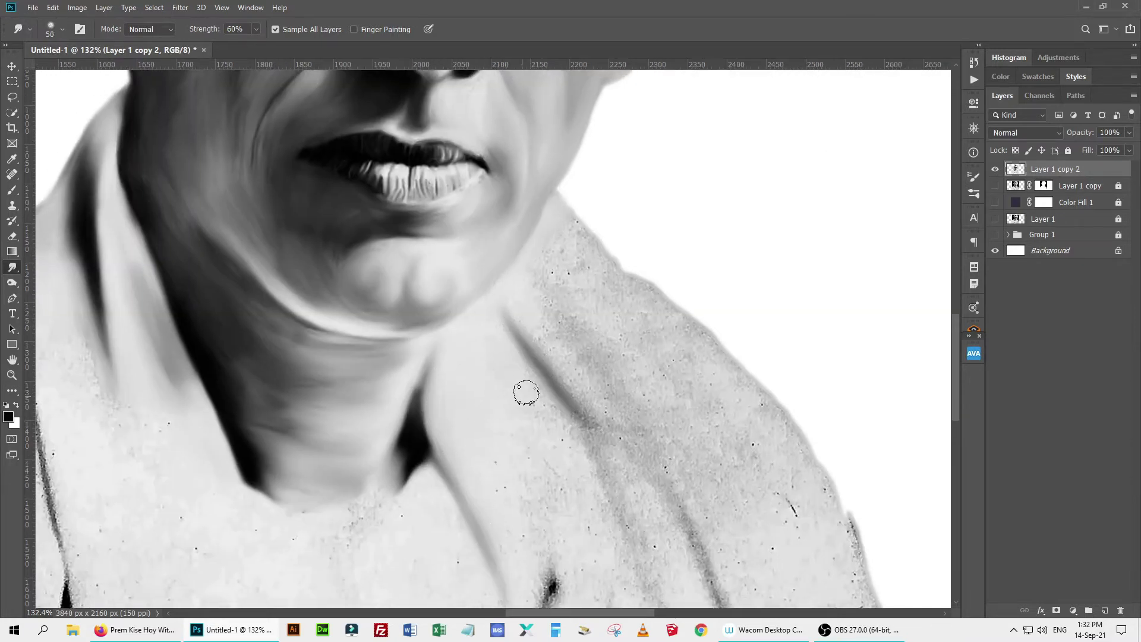
drag(526, 393, 539, 444)
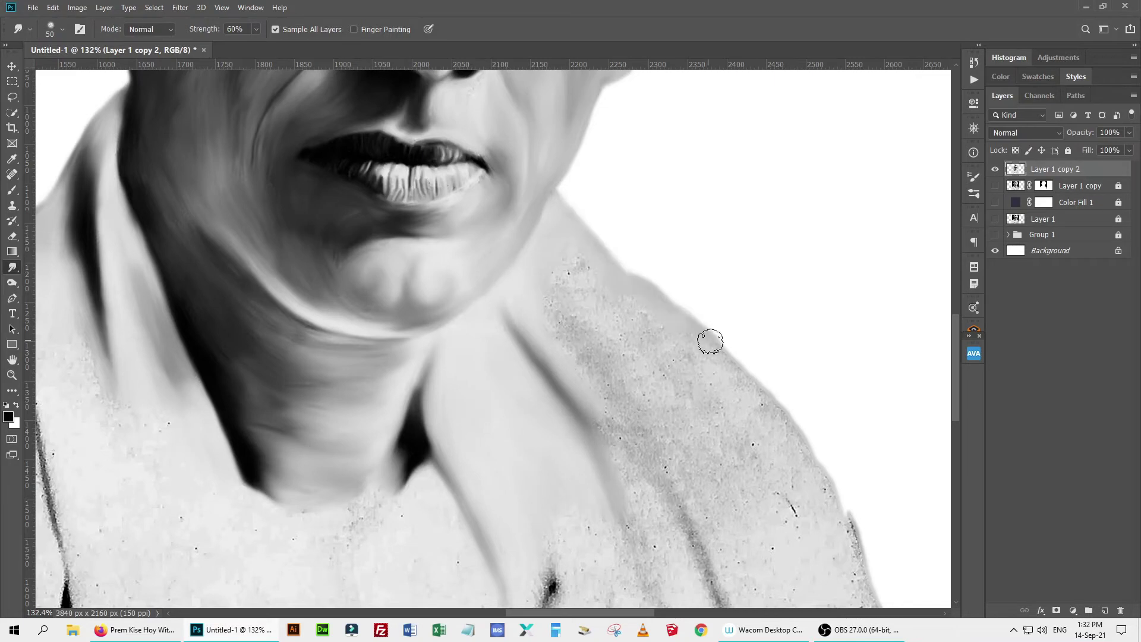
drag(686, 330, 830, 507)
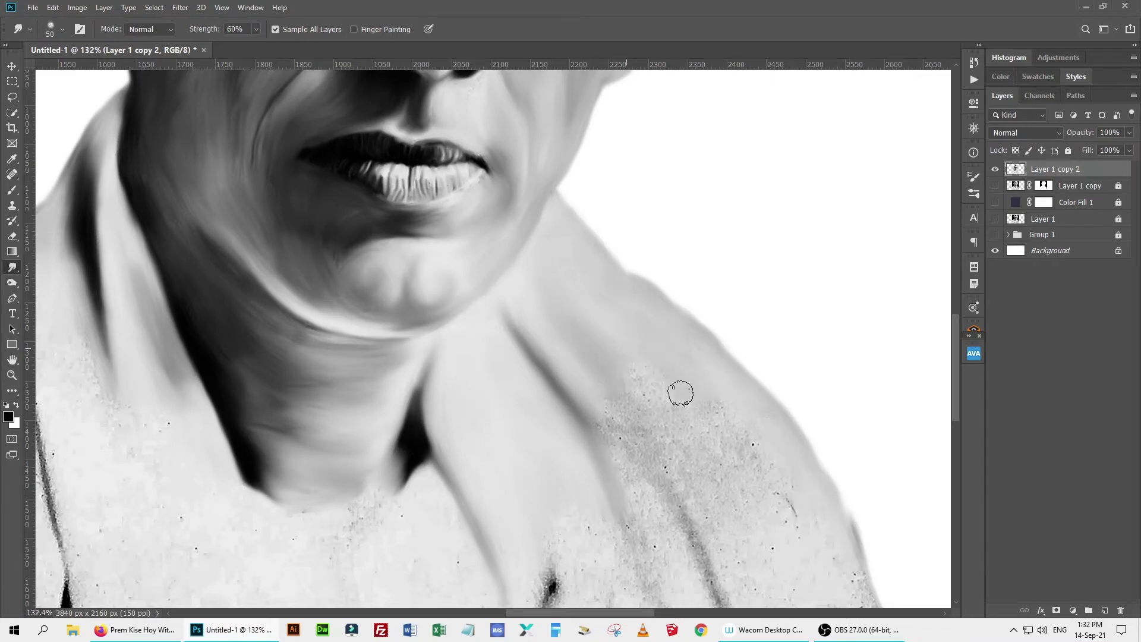
drag(680, 394, 610, 443)
drag(732, 480, 673, 263)
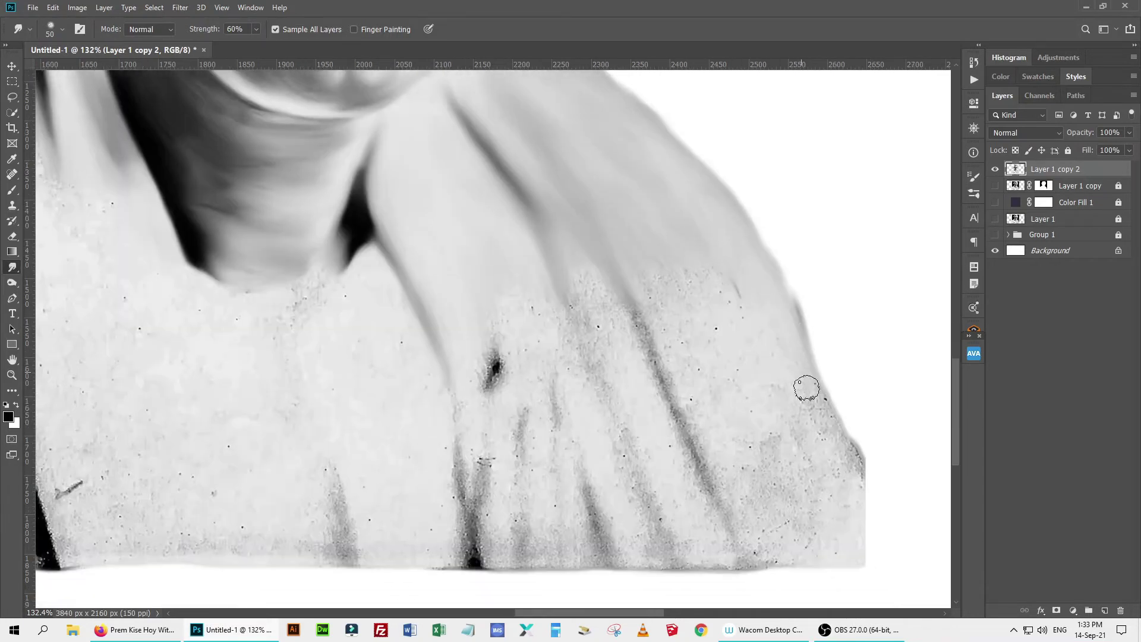
drag(641, 336, 727, 493)
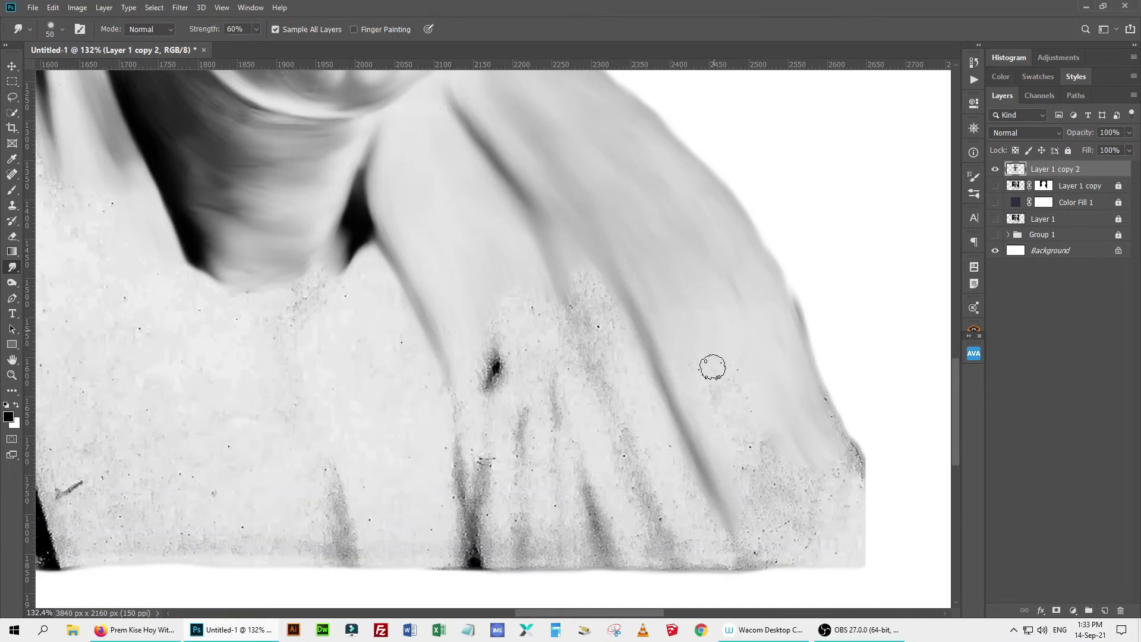
Blend the speckled fold streaks and the grain along the shoulder's bottom edge.
drag(506, 327, 458, 445)
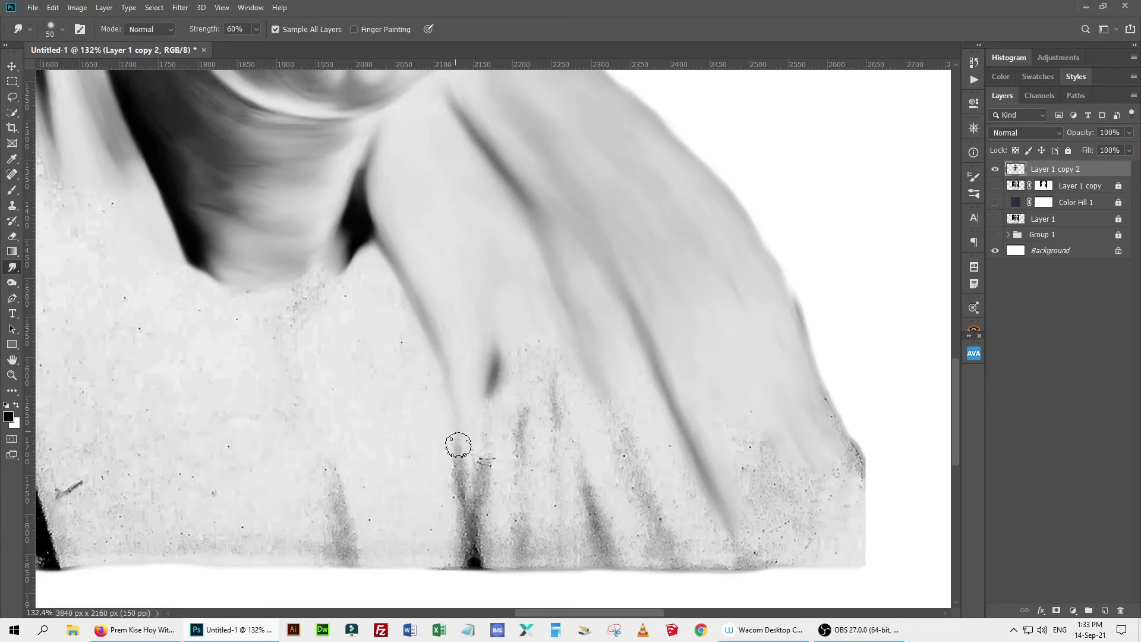
mouse_move(558, 374)
mouse_down()
mouse_move(484, 473)
mouse_move(494, 529)
mouse_move(557, 497)
mouse_move(575, 397)
mouse_up()
drag(628, 532, 717, 536)
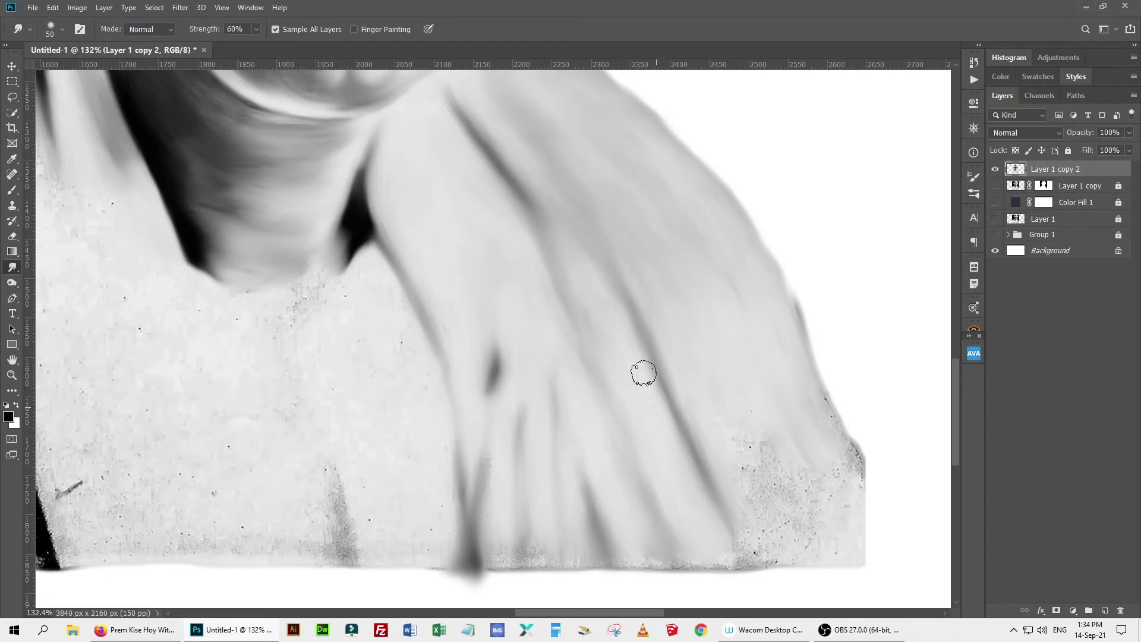
mouse_move(342, 543)
mouse_down()
mouse_move(309, 386)
mouse_move(449, 500)
mouse_up()
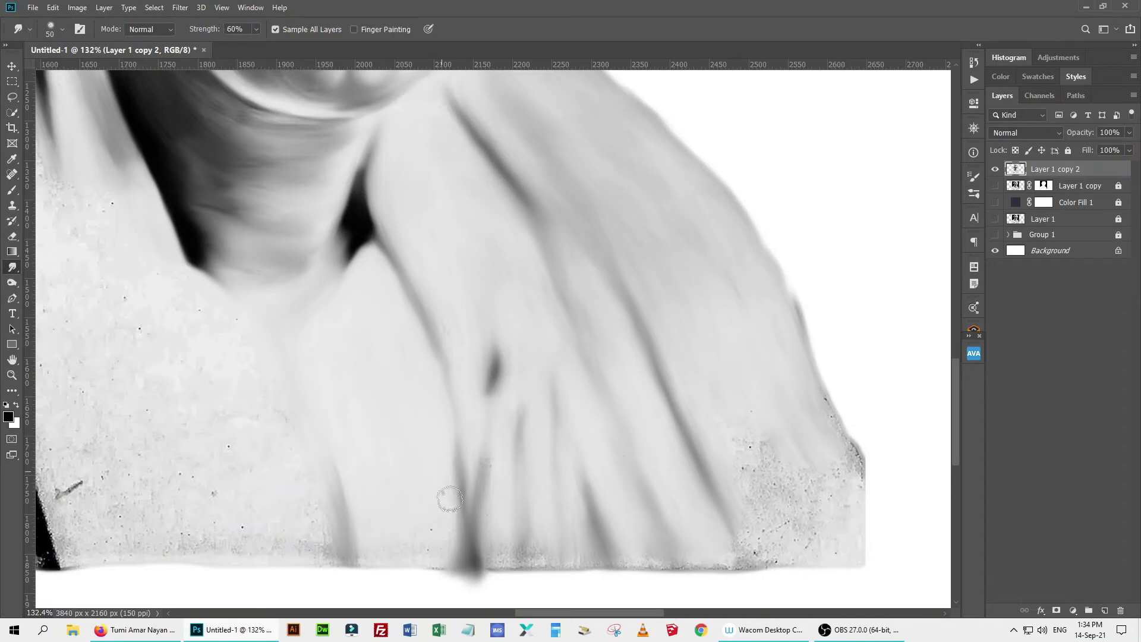
scroll(761, 551, left, 5)
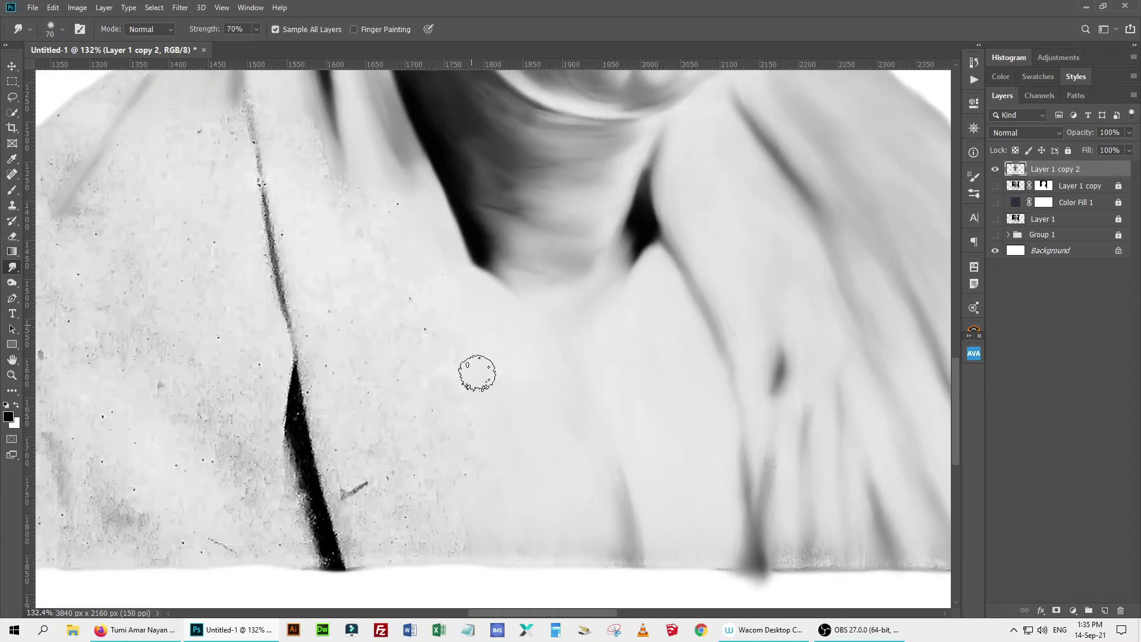
mouse_move(392, 516)
mouse_down()
mouse_move(326, 458)
mouse_move(309, 394)
mouse_move(321, 565)
mouse_up()
Soften the top of the dark streak and the speckled texture on the left shoulder.
scroll(439, 419, up, 2)
scroll(440, 419, left, 1)
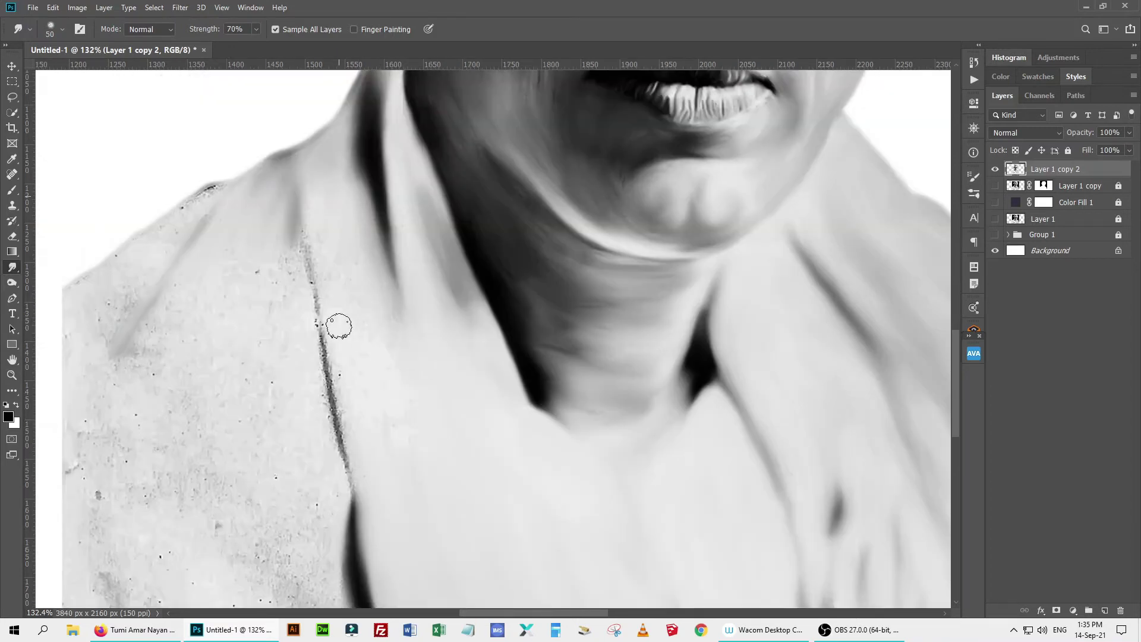
mouse_move(339, 325)
mouse_down()
mouse_move(259, 313)
mouse_move(331, 446)
mouse_move(354, 517)
mouse_up()
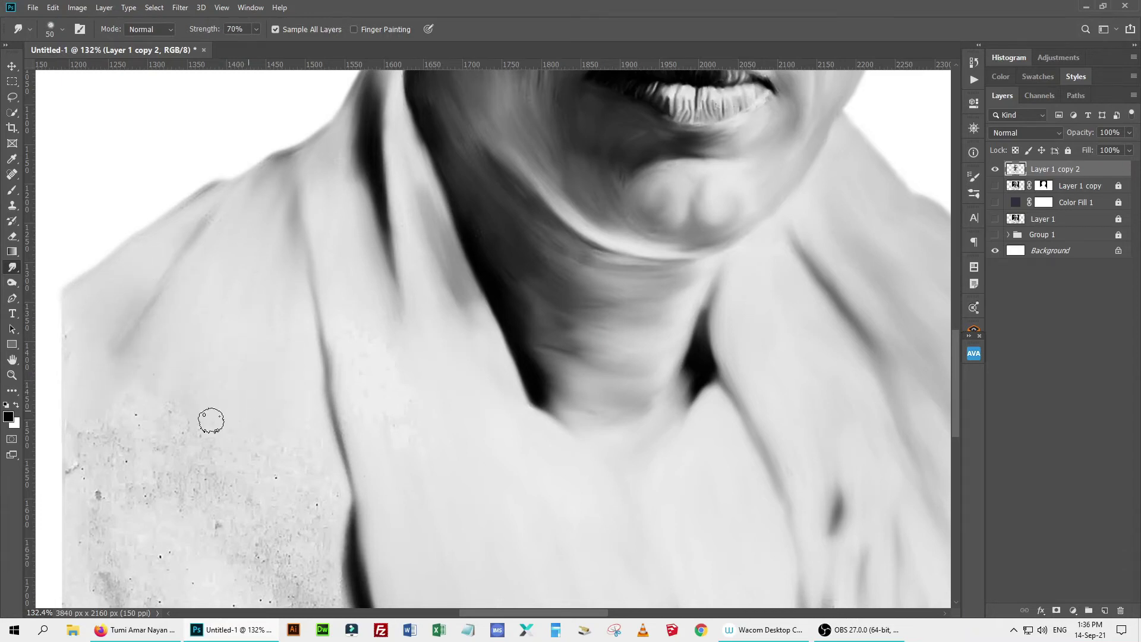
drag(211, 420, 76, 483)
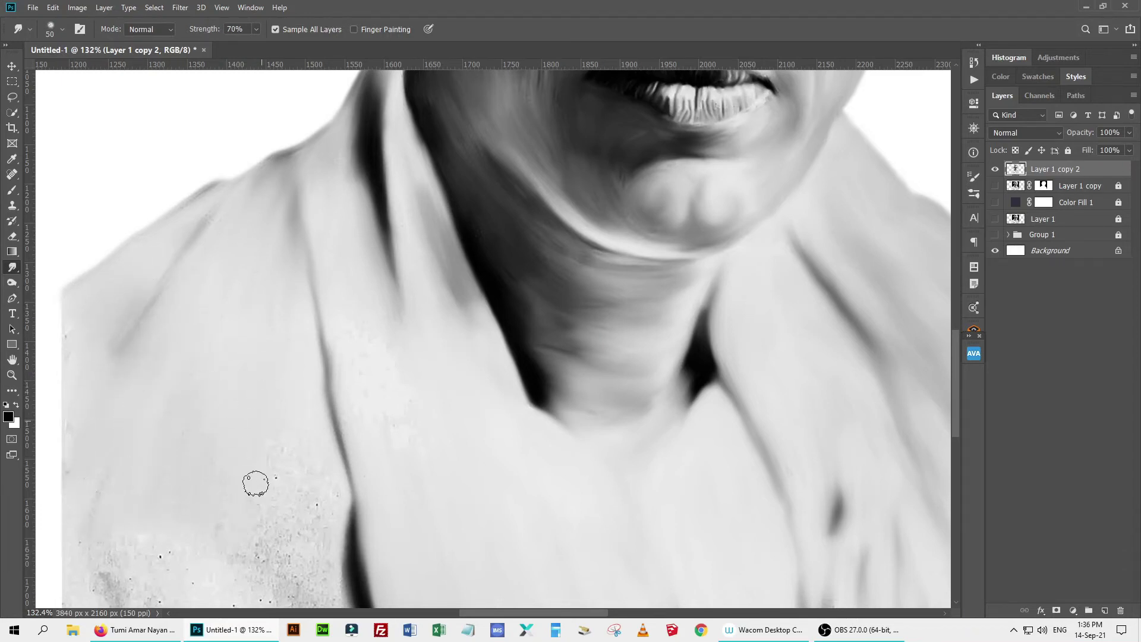
scroll(255, 483, down, 3)
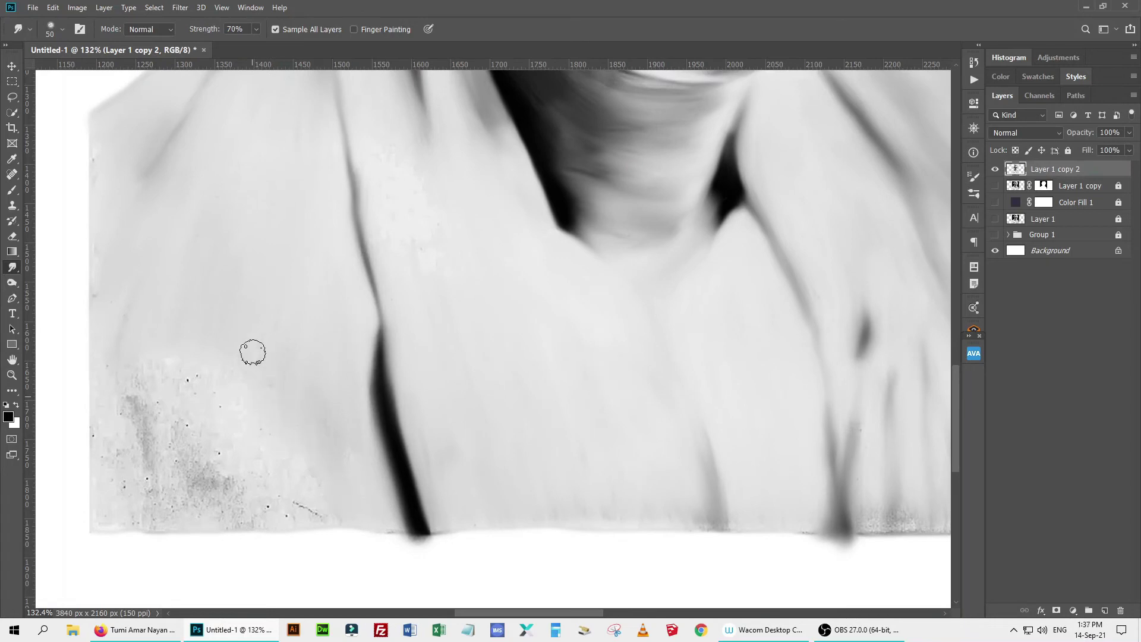
Shrink the Smudge brush to about 40 and blend the dark left hair strands upward.
scroll(666, 170, up, 6)
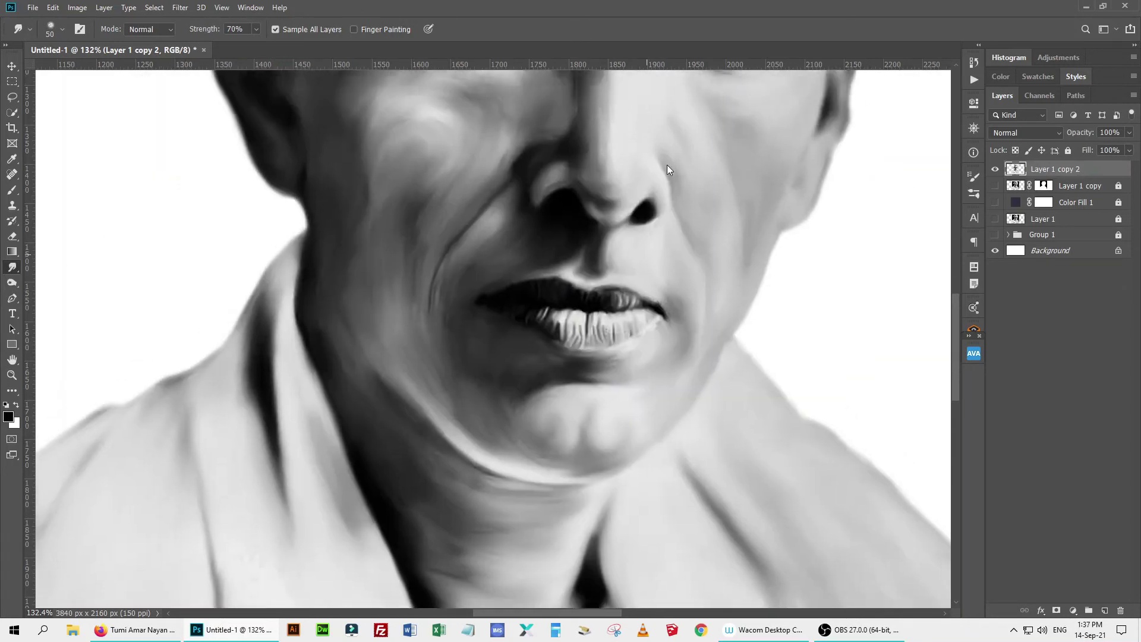
scroll(667, 169, up, 5)
scroll(667, 169, right, 3)
key(bracketleft)
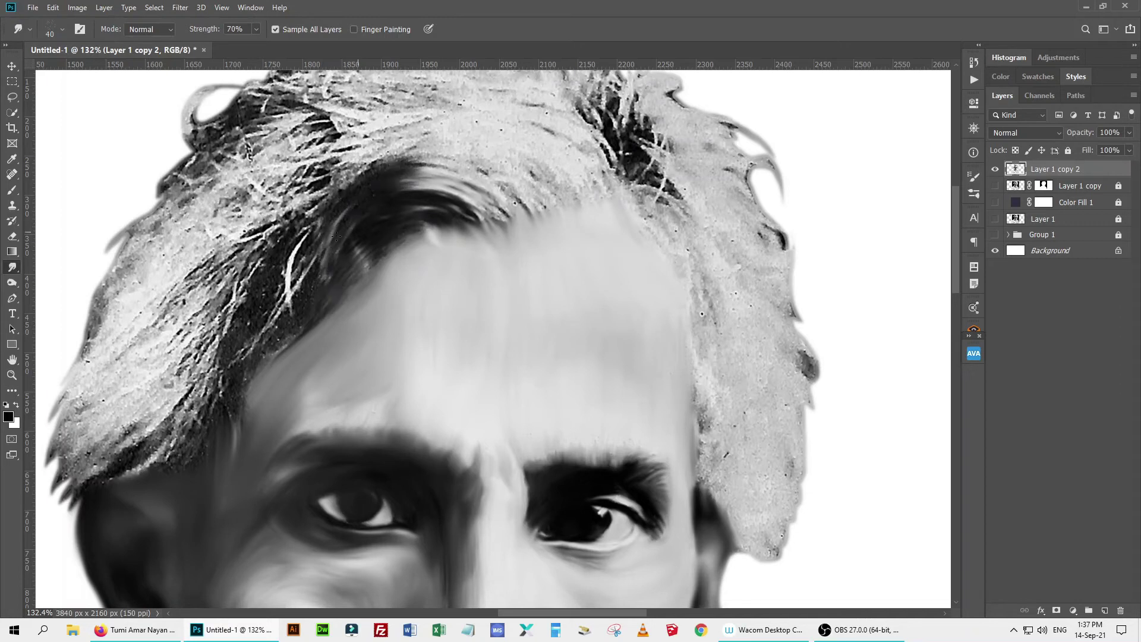
mouse_move(233, 423)
mouse_down()
mouse_move(234, 294)
mouse_move(309, 225)
mouse_up()
drag(273, 324, 319, 238)
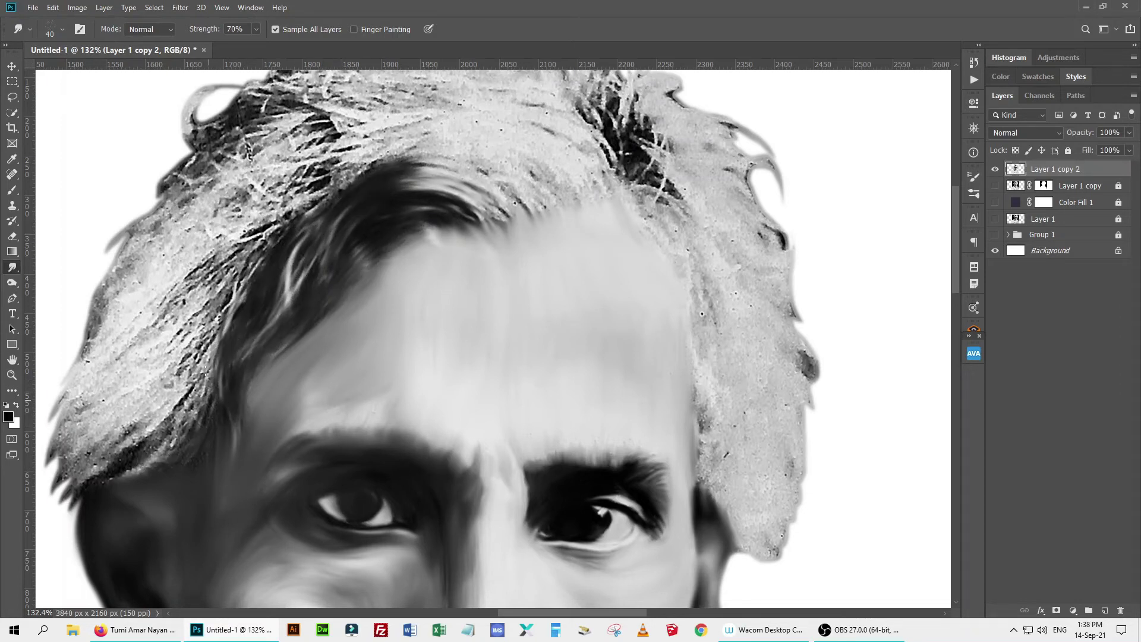
Raise smudge Strength to 80% and smudge the left hair edge into soft upward streaks.
key(8)
scroll(196, 395, left, 3)
scroll(196, 395, down, 1)
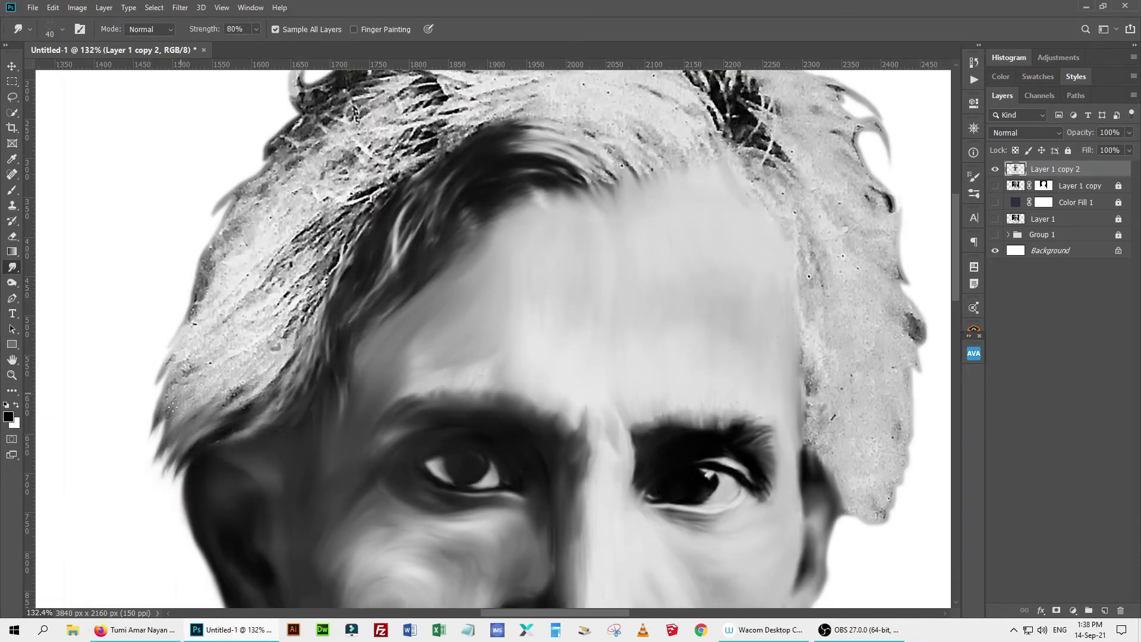
drag(172, 407, 196, 285)
drag(184, 333, 262, 196)
drag(208, 232, 262, 193)
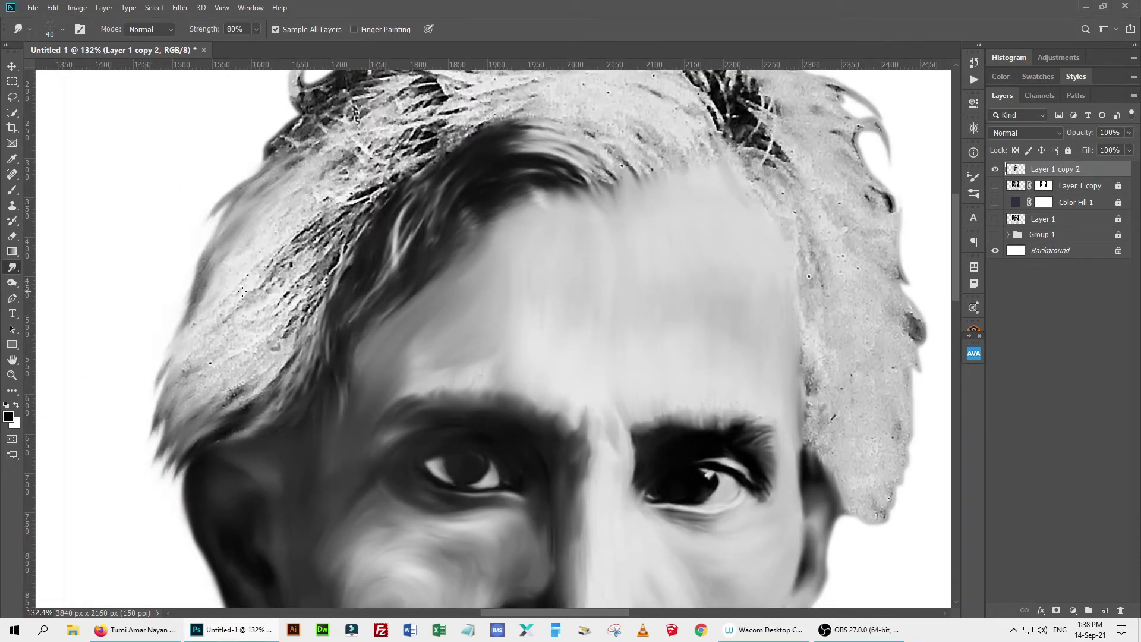
Soften the dark hair strands above the brow and toward the crown into streaks.
drag(287, 341, 386, 181)
drag(297, 254, 365, 187)
mouse_move(303, 272)
mouse_down()
mouse_move(294, 237)
mouse_move(333, 196)
mouse_up()
drag(332, 196, 254, 351)
mouse_move(226, 244)
mouse_down()
mouse_move(273, 208)
mouse_move(302, 205)
mouse_move(238, 240)
mouse_move(178, 327)
mouse_up()
drag(261, 285, 348, 327)
mouse_move(392, 291)
mouse_down()
mouse_move(321, 312)
mouse_move(386, 259)
mouse_move(303, 306)
mouse_up()
drag(374, 250, 346, 231)
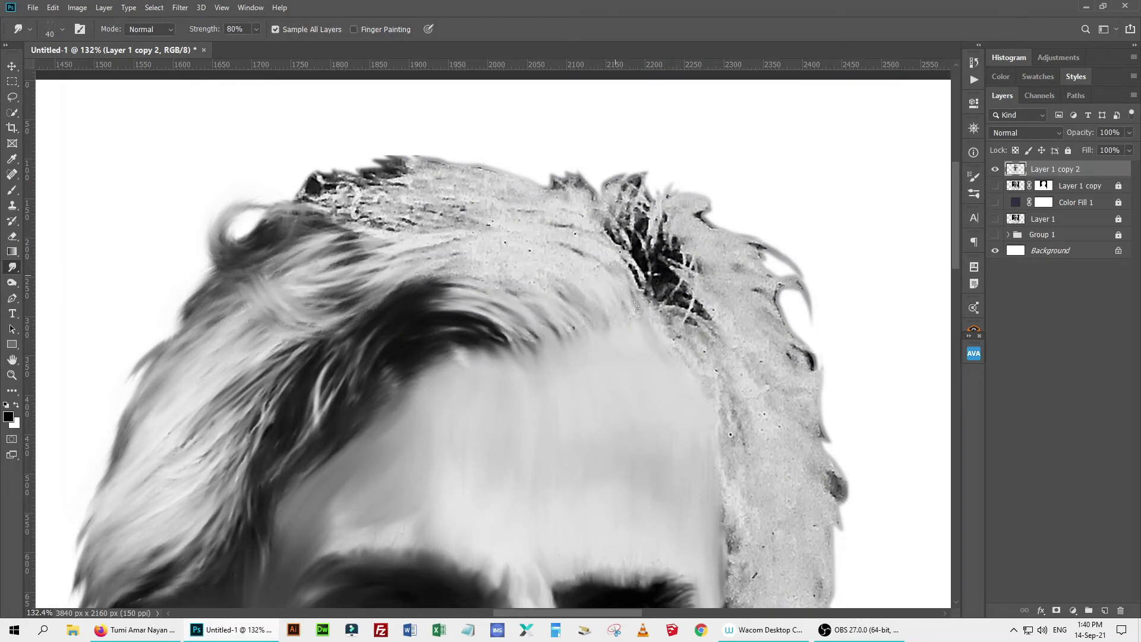
Smooth the dark clumps along the crown top, spiky crown edge and hair beside the temple.
drag(368, 178, 300, 196)
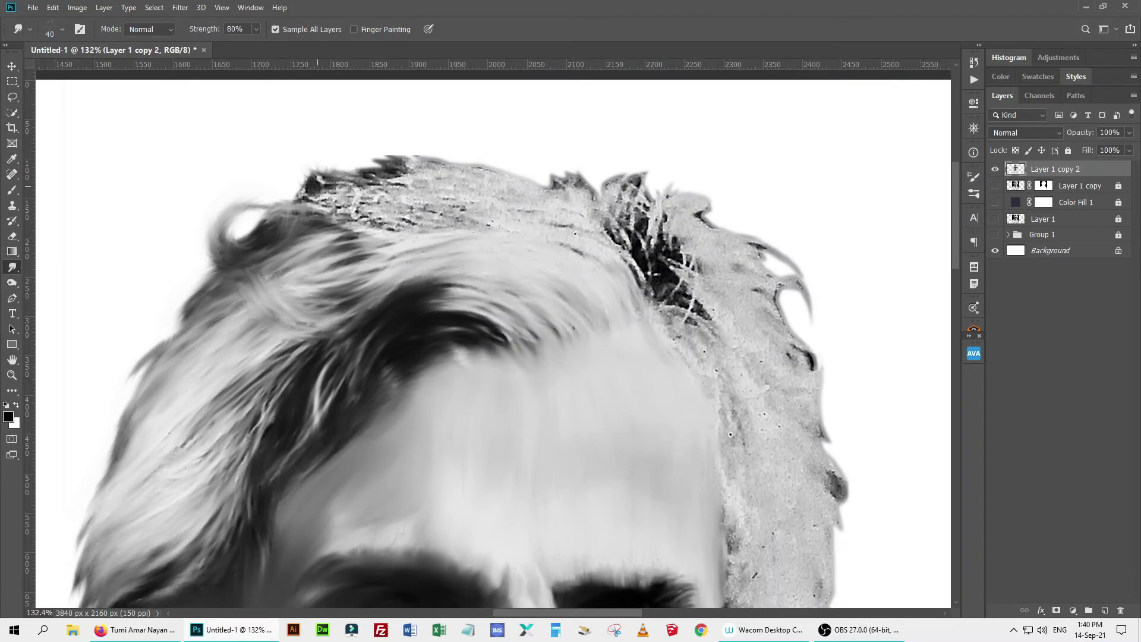
drag(416, 160, 292, 189)
drag(383, 184, 317, 215)
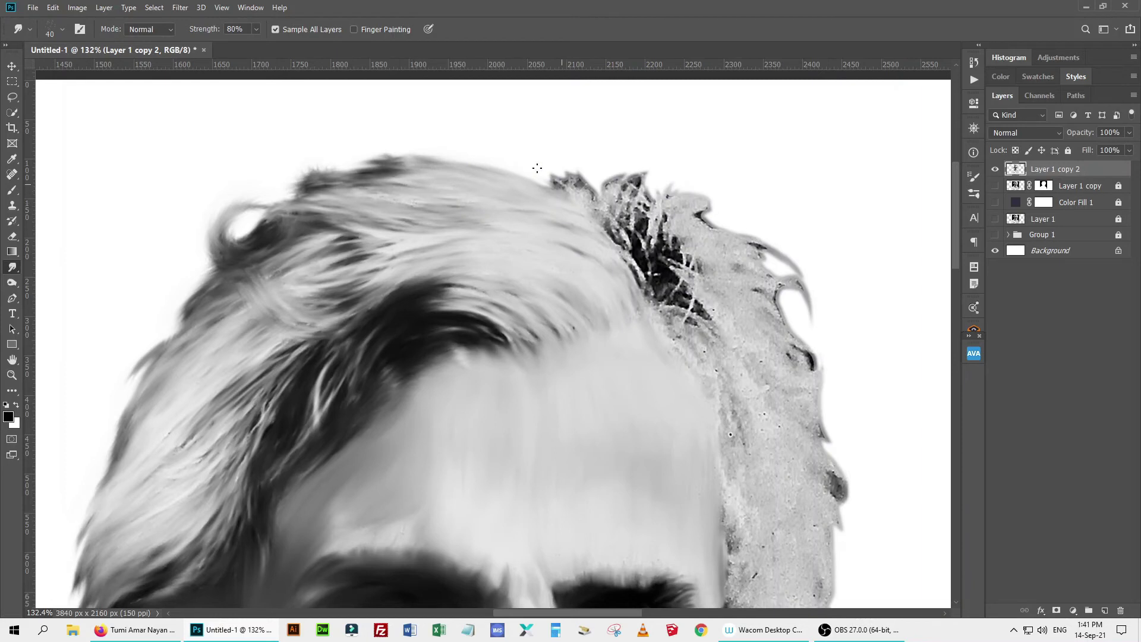
drag(571, 169, 594, 196)
drag(641, 280, 612, 214)
mouse_move(650, 249)
mouse_down()
mouse_move(618, 172)
mouse_move(680, 311)
mouse_move(675, 229)
mouse_up()
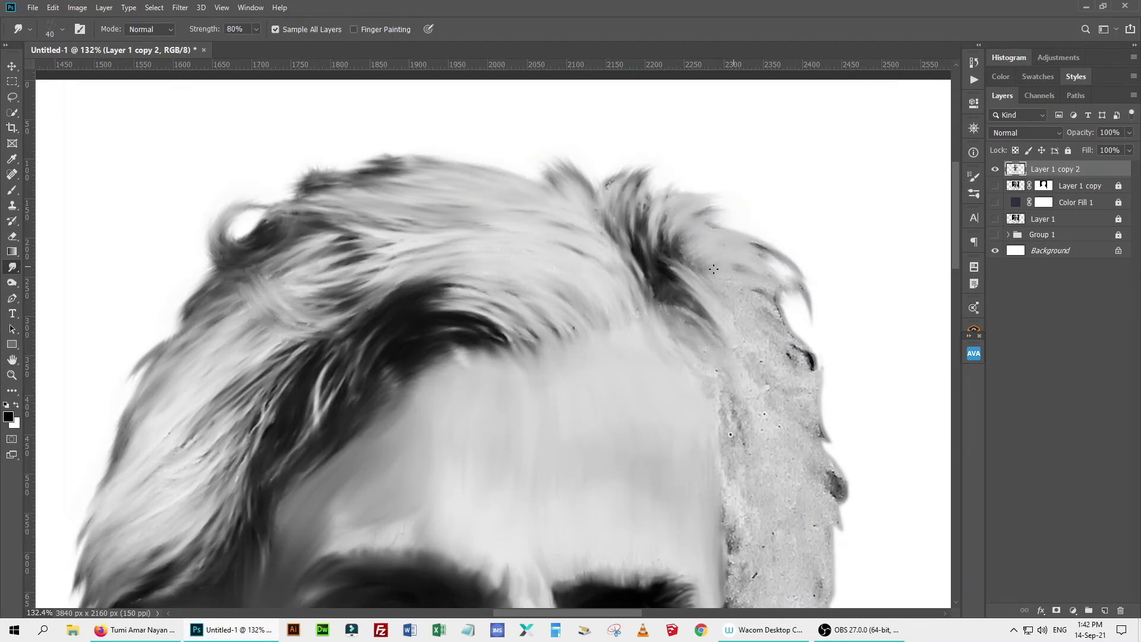
mouse_move(786, 299)
mouse_down()
mouse_move(594, 137)
mouse_move(515, 184)
mouse_up()
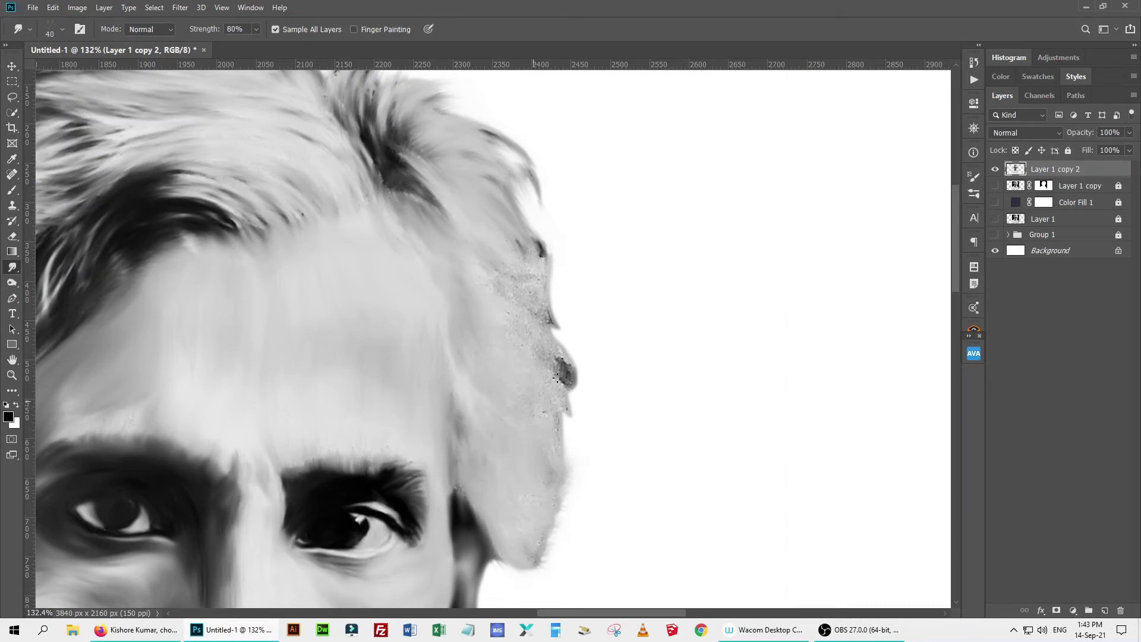
drag(558, 364, 579, 395)
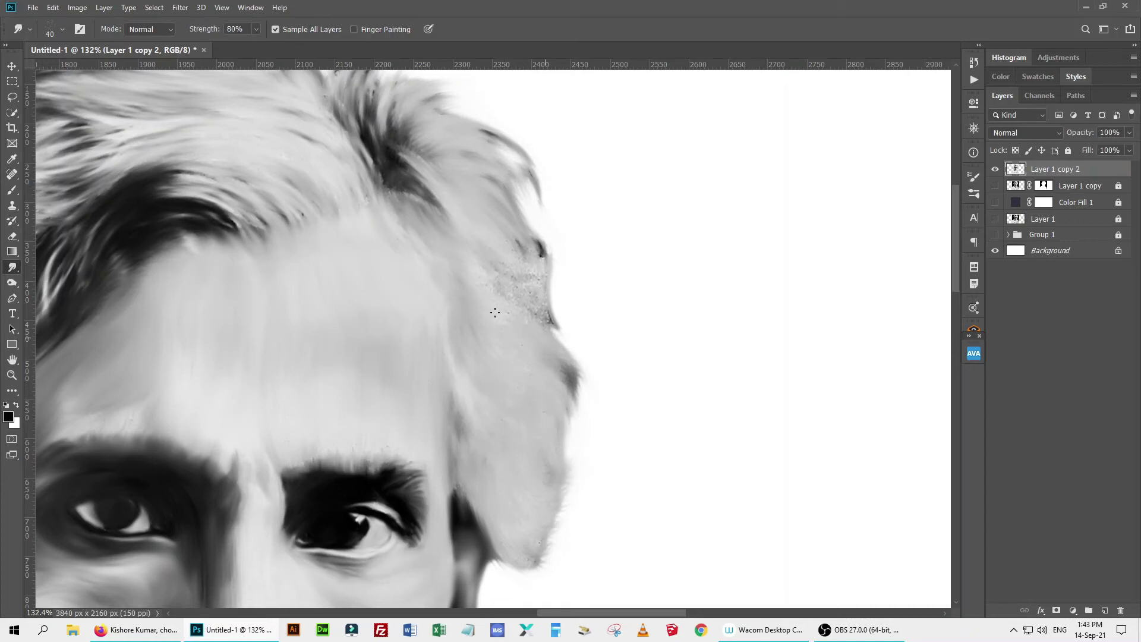
Enlarge the Smudge brush to 175, smear the lower-right drapery downward, then set Strength to 20%.
scroll(405, 355, down, 5)
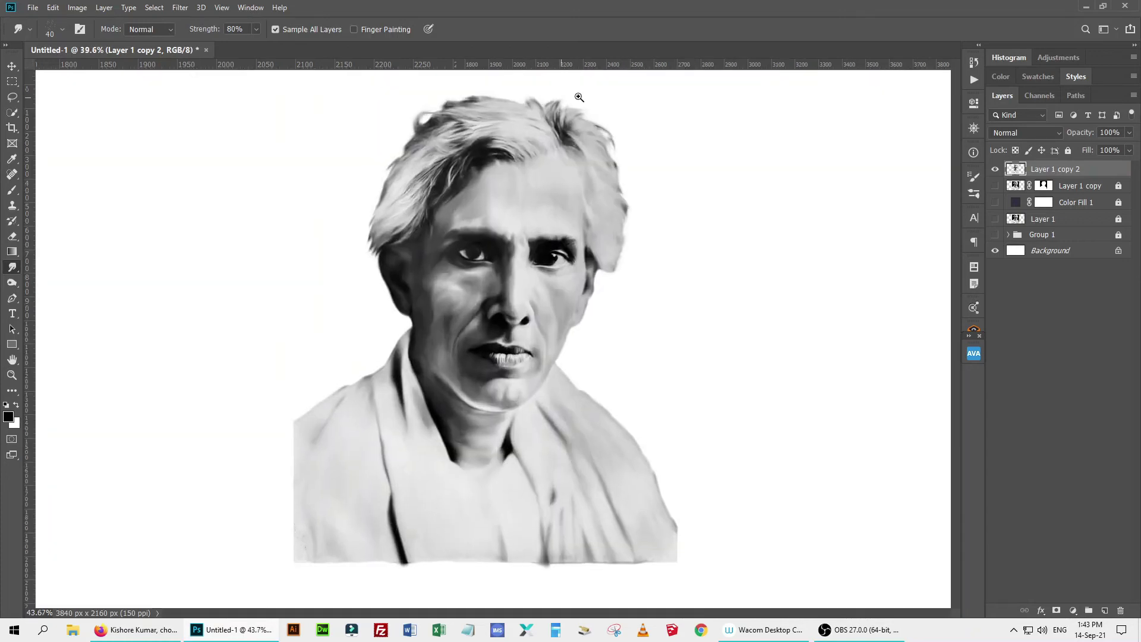
key(F5)
key(F5)
key(bracketright)
key(bracketright)
key(bracketright)
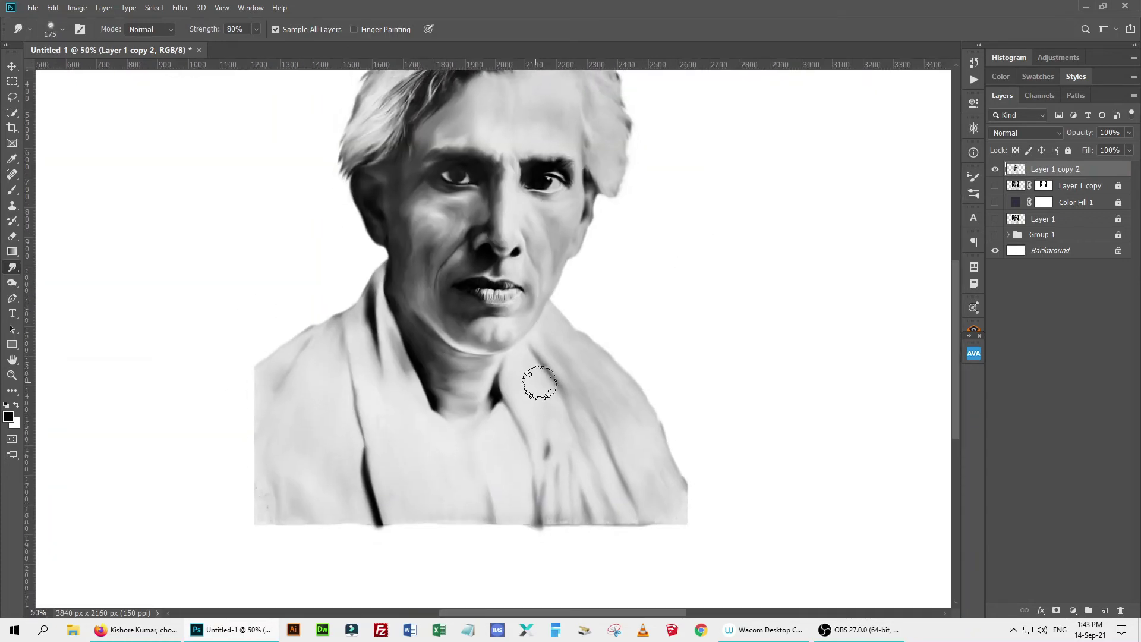
scroll(535, 382, down, 3)
mouse_move(657, 300)
mouse_down()
mouse_move(623, 453)
mouse_move(593, 361)
mouse_move(489, 448)
mouse_move(257, 356)
mouse_move(246, 428)
mouse_up()
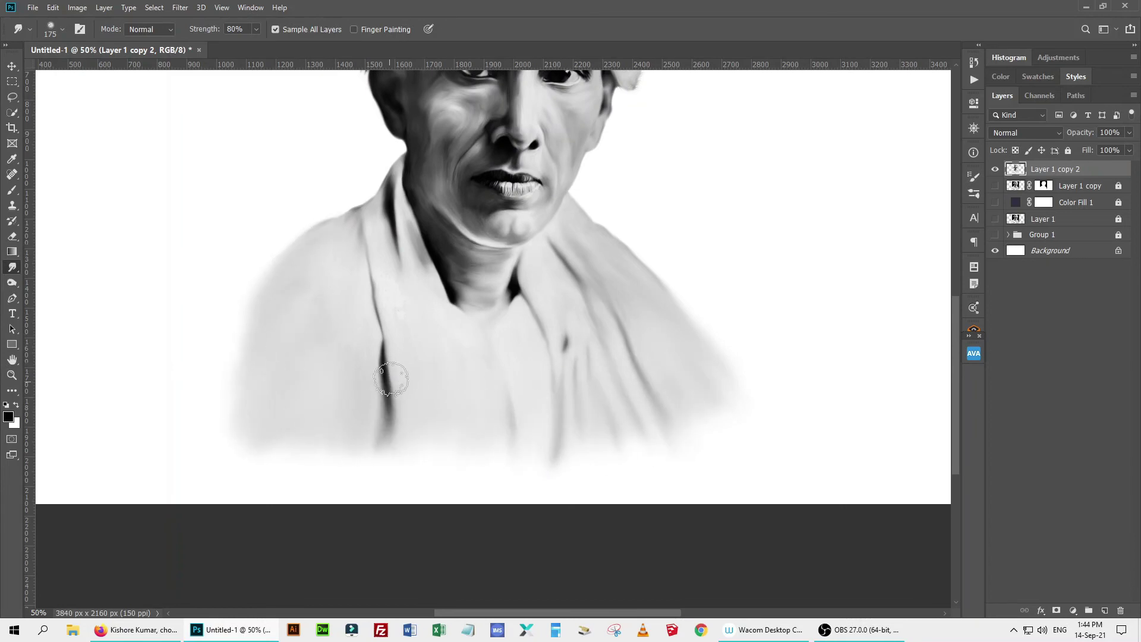
scroll(707, 321, down, 1)
key(2)
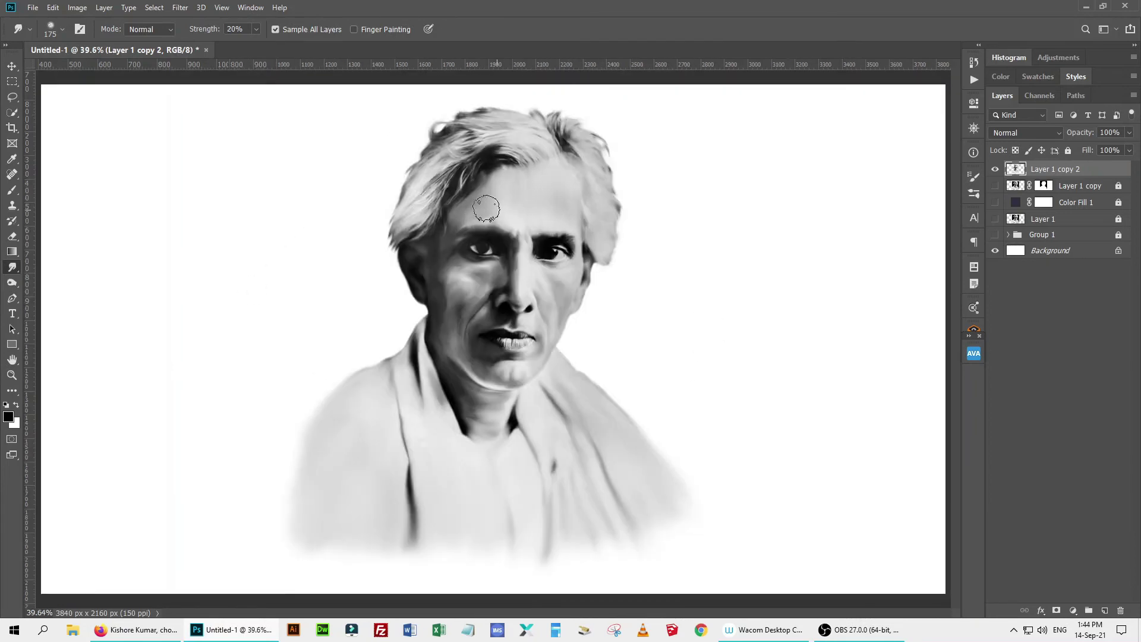